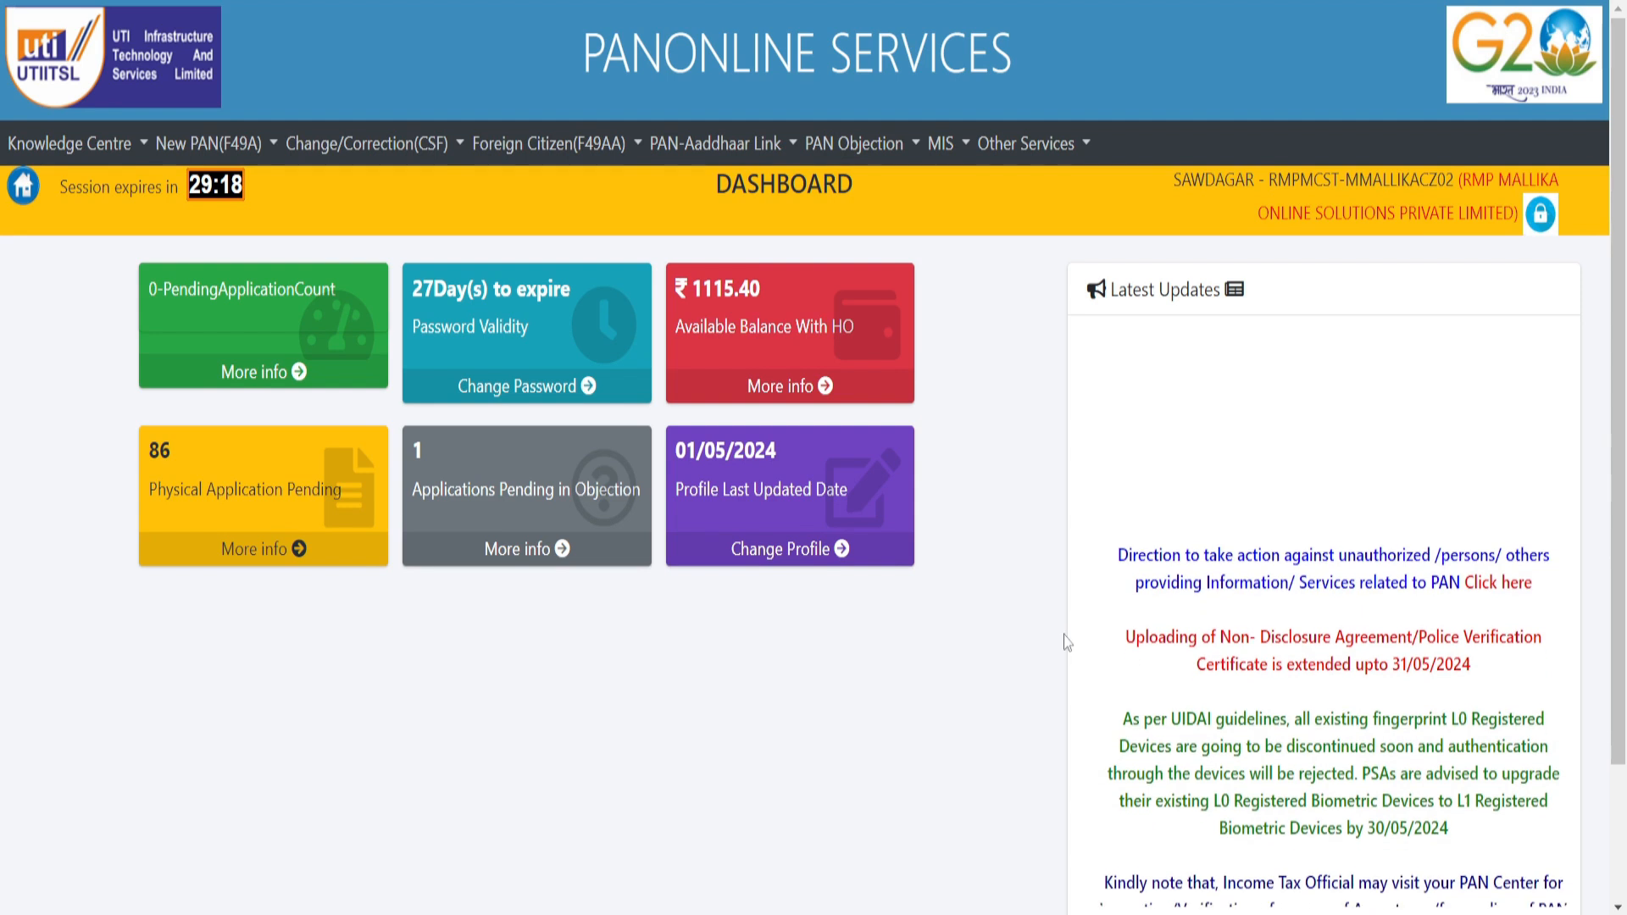
- Open the Change/Correction (CSF) menu and show the PAN Application submenu
{"action": "left_click", "coordinate": [335, 146]}
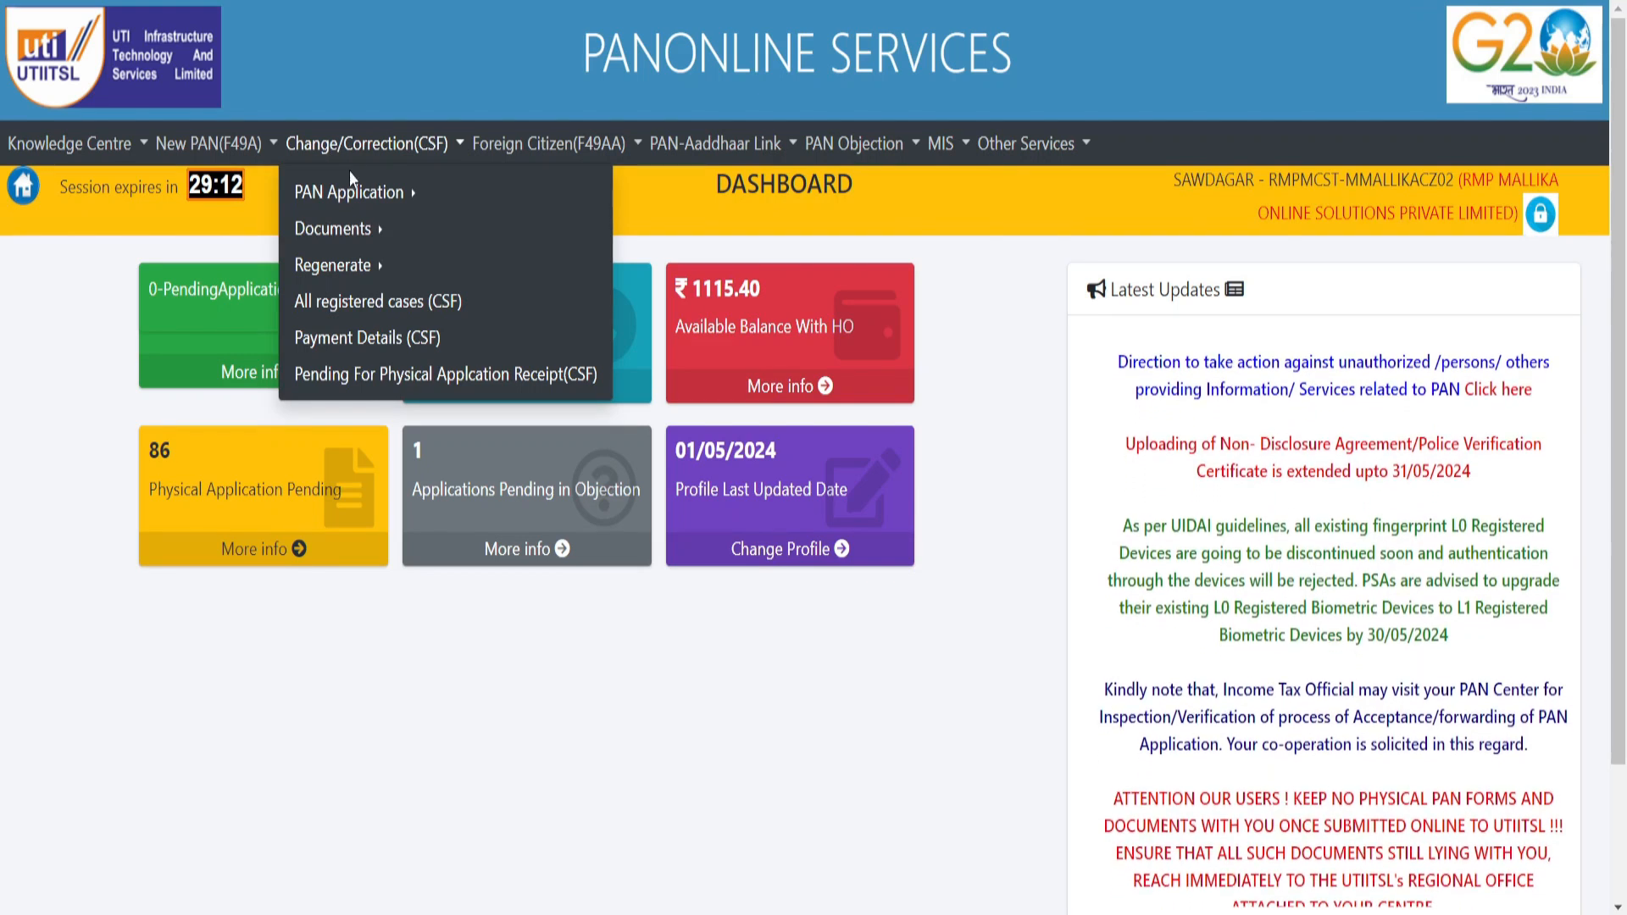
{"action": "mouse_move", "coordinate": [404, 195]}
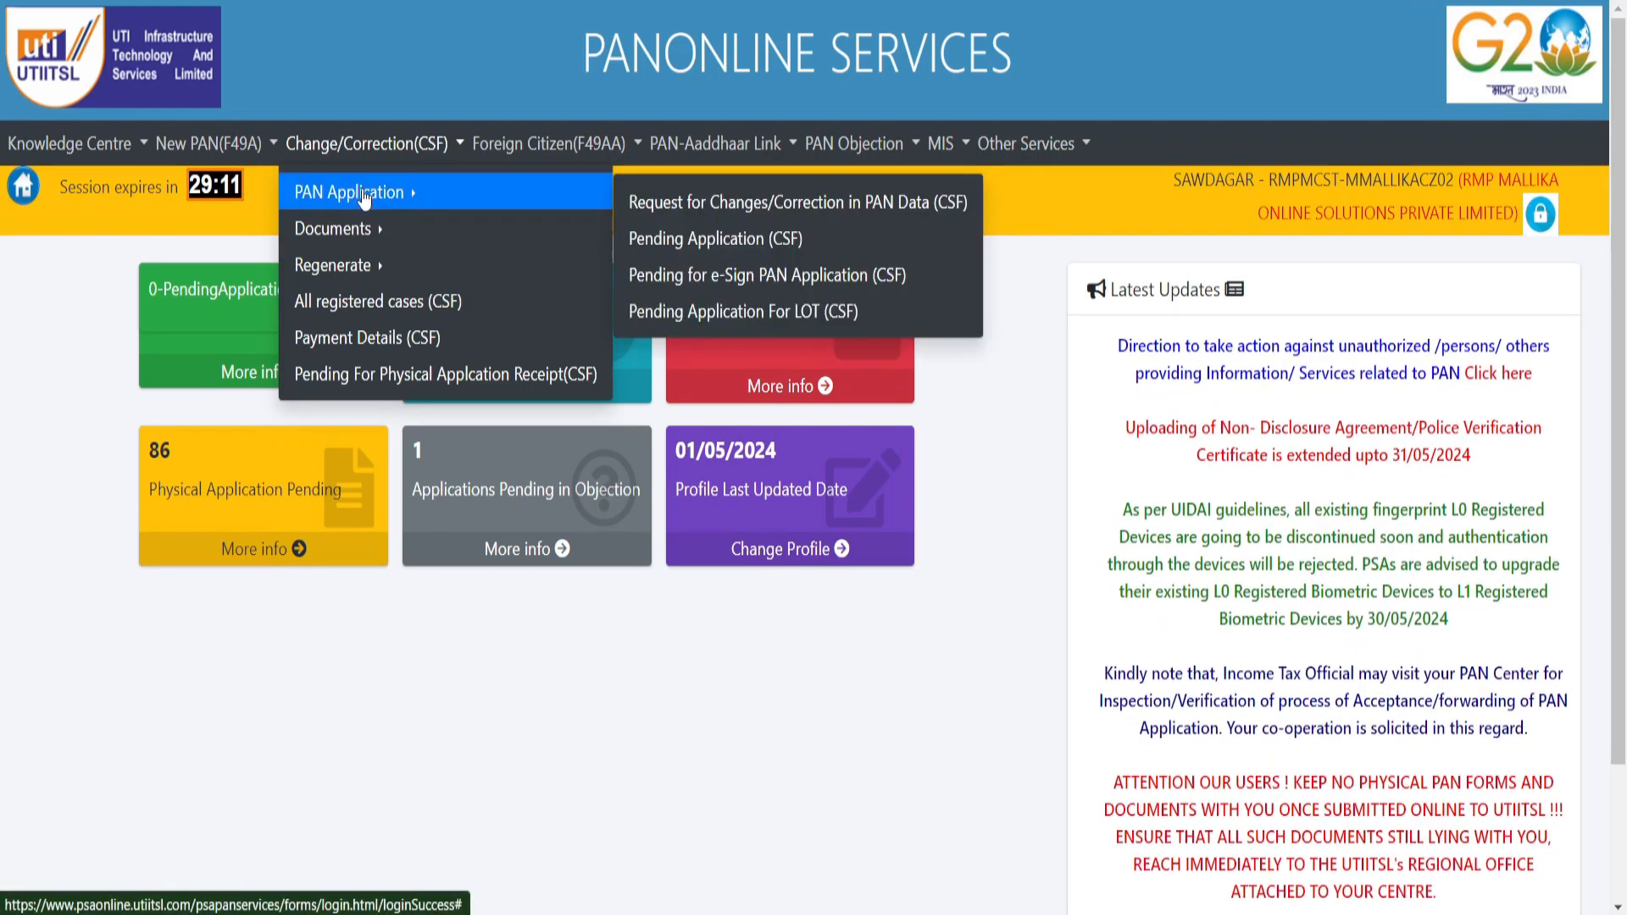
- Start a Request for Changes/Correction in PAN Data (CSF) and accept the physical application instructions
{"action": "left_click", "coordinate": [638, 206]}
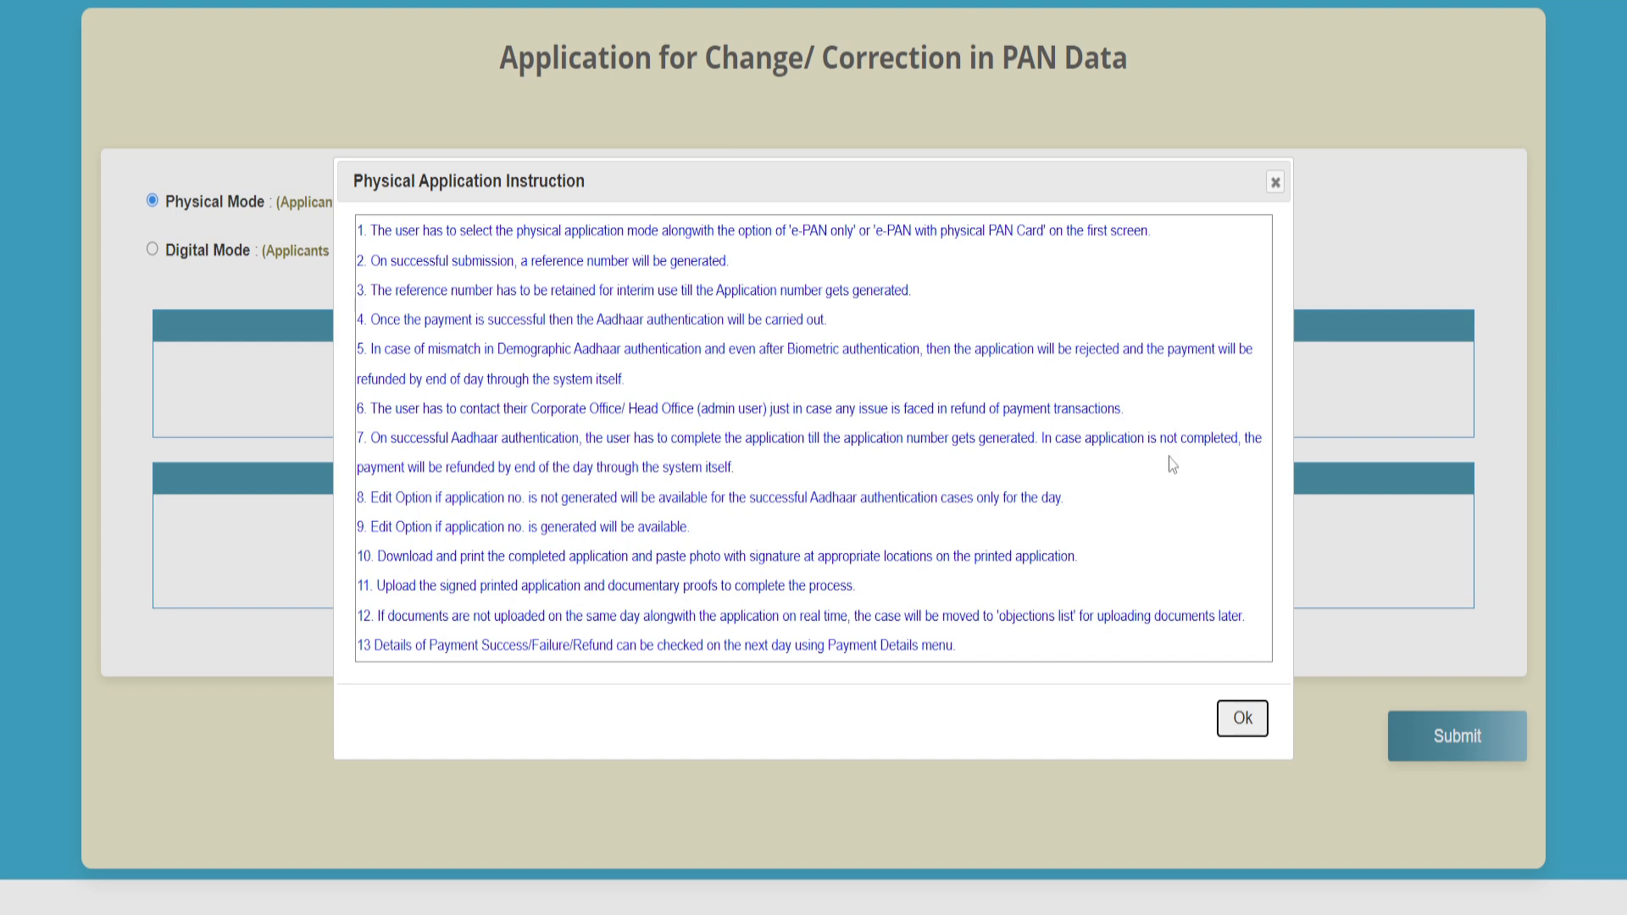
{"action": "left_click", "coordinate": [1247, 734]}
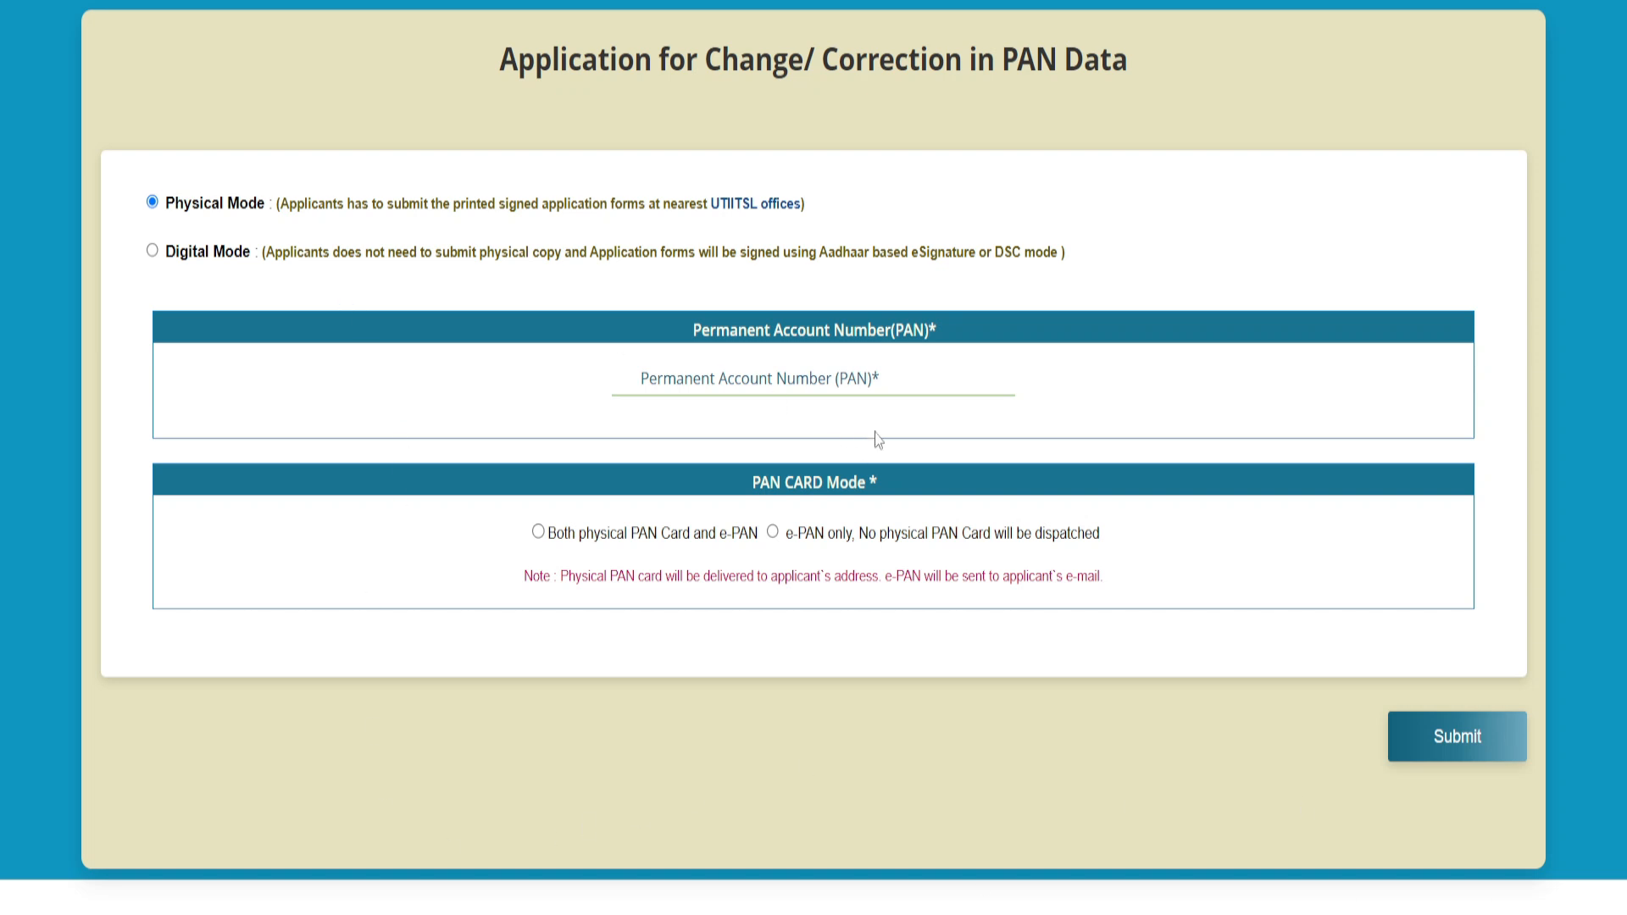
- Enter the PAN, view the name recorded with ITD, and set the name title to SHRI
{"action": "left_click", "coordinate": [895, 374]}
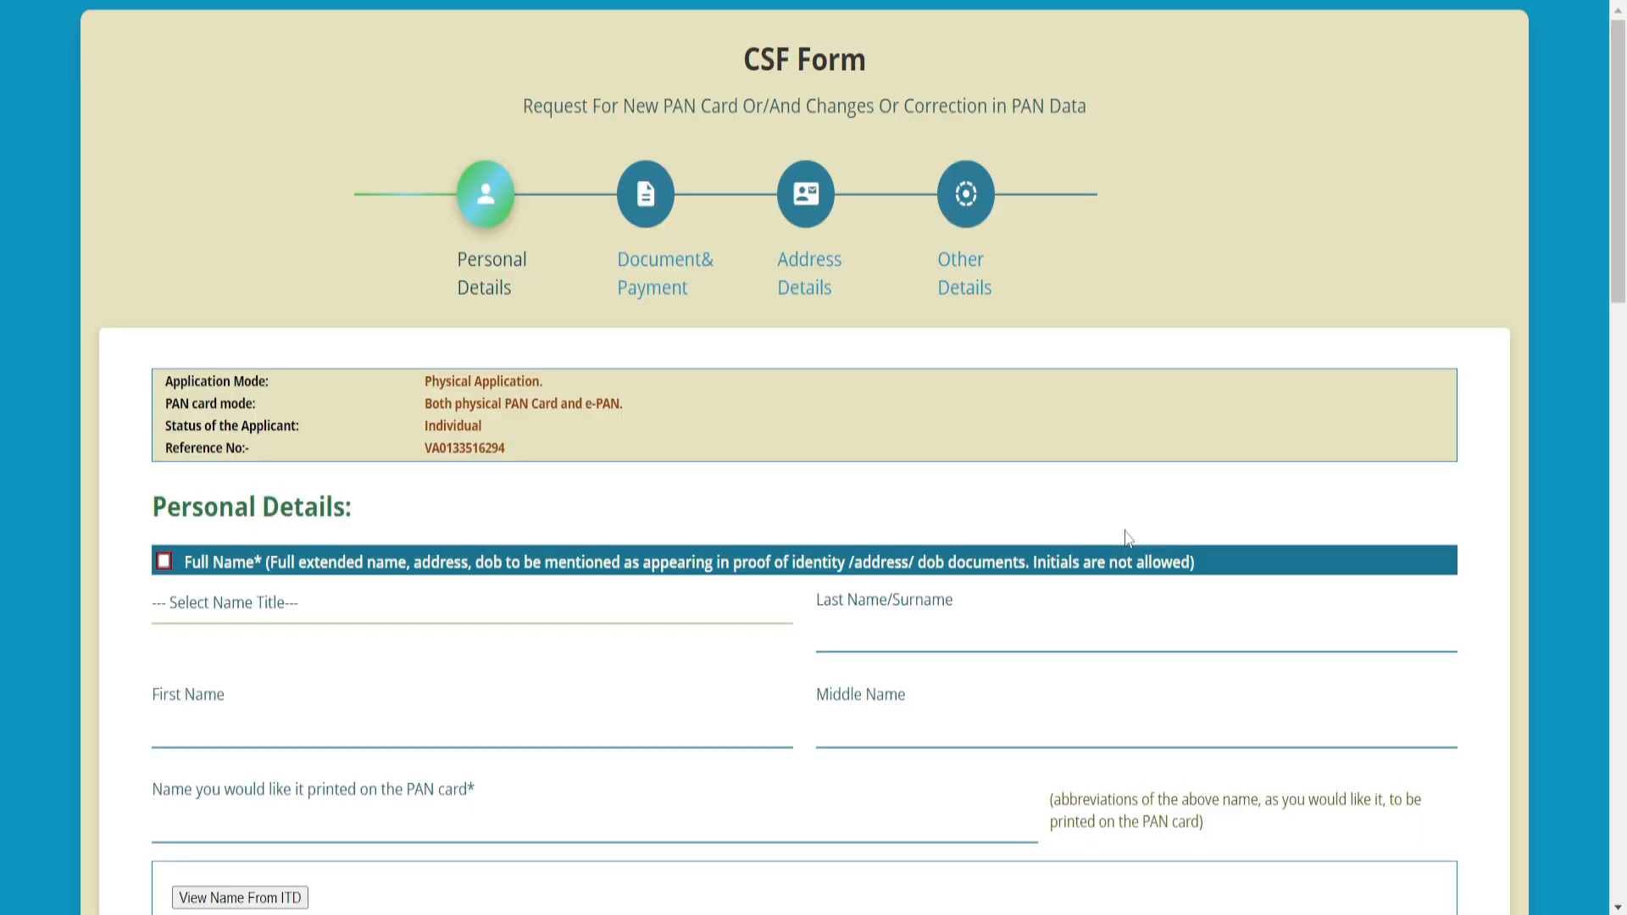
{"action": "scroll", "coordinate": [1130, 537], "scroll_direction": "down", "scroll_amount": 3}
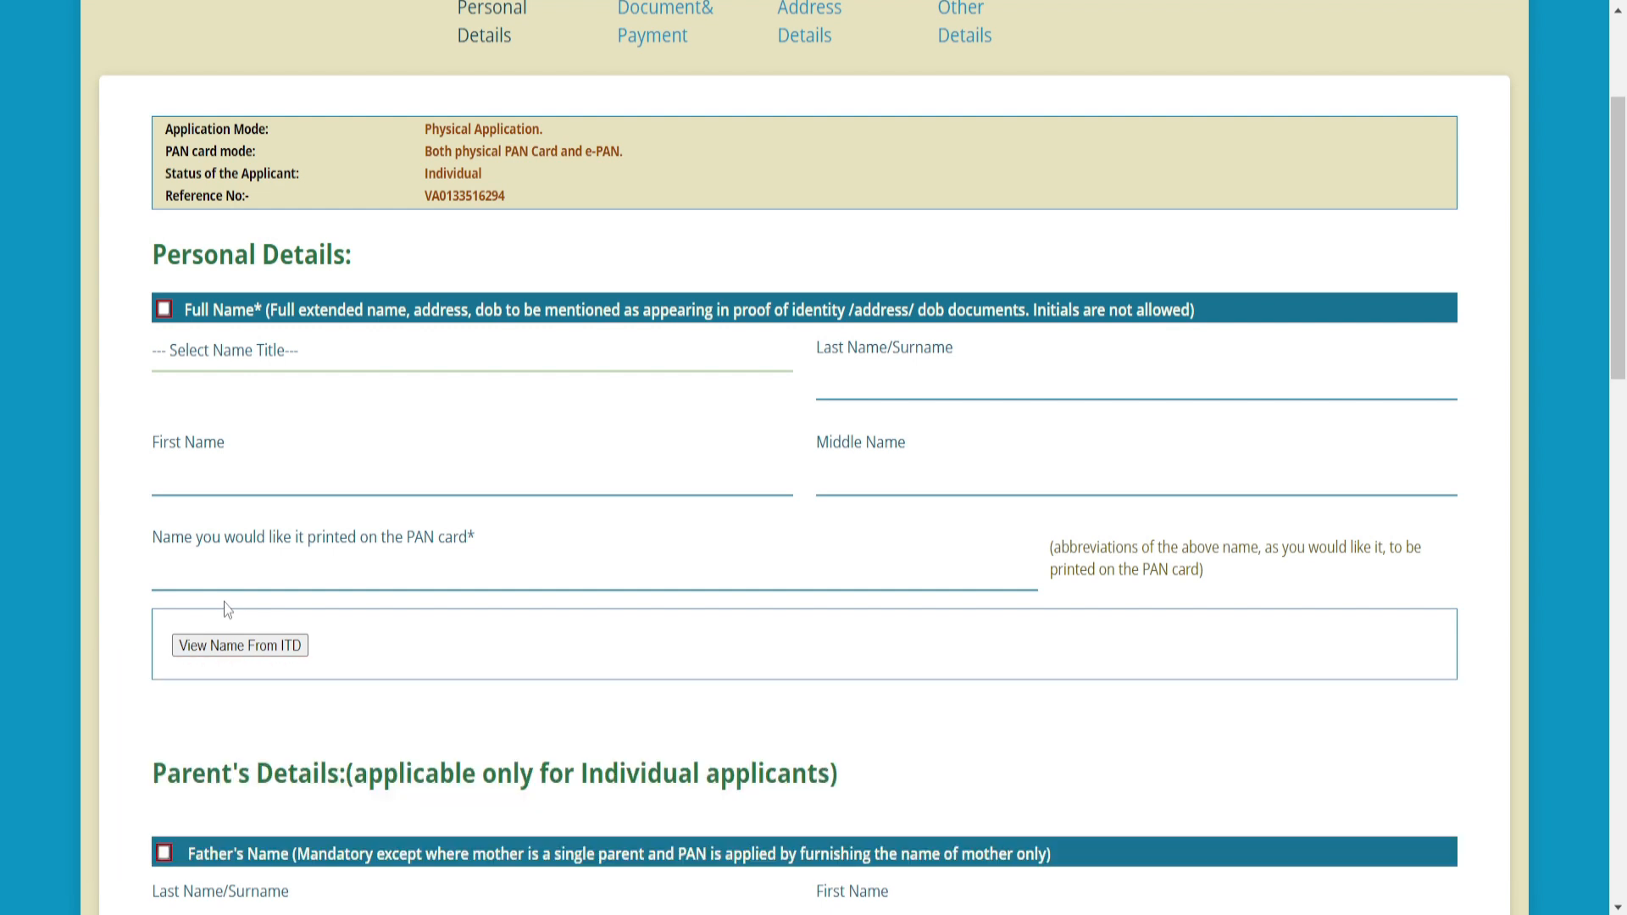
{"action": "left_click", "coordinate": [270, 657]}
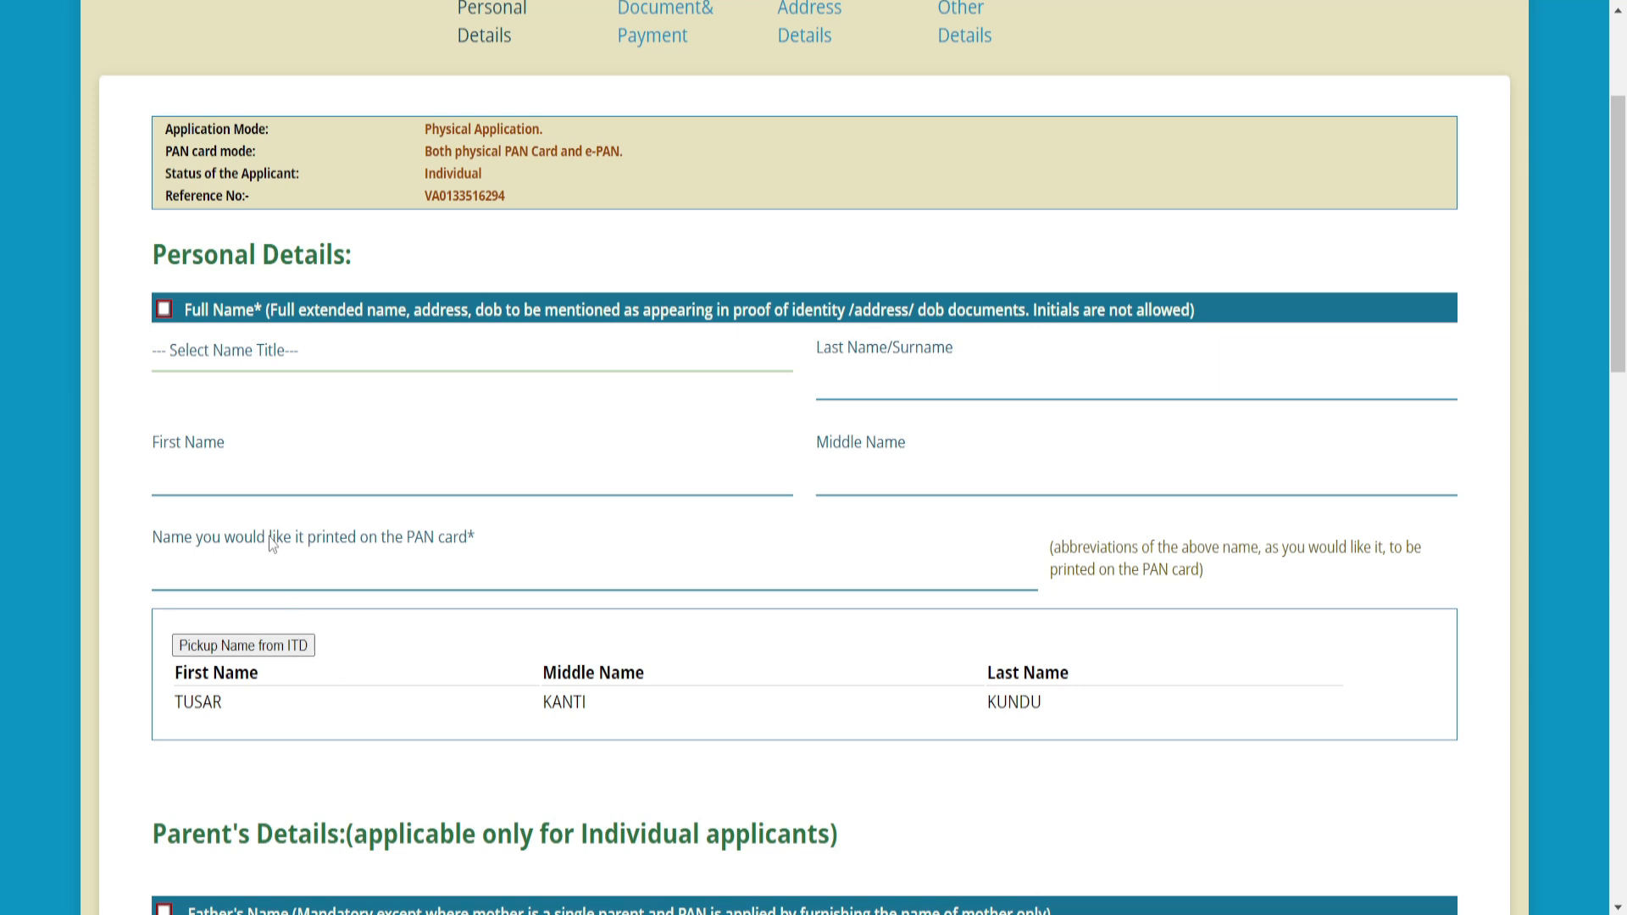
{"action": "left_click", "coordinate": [267, 353]}
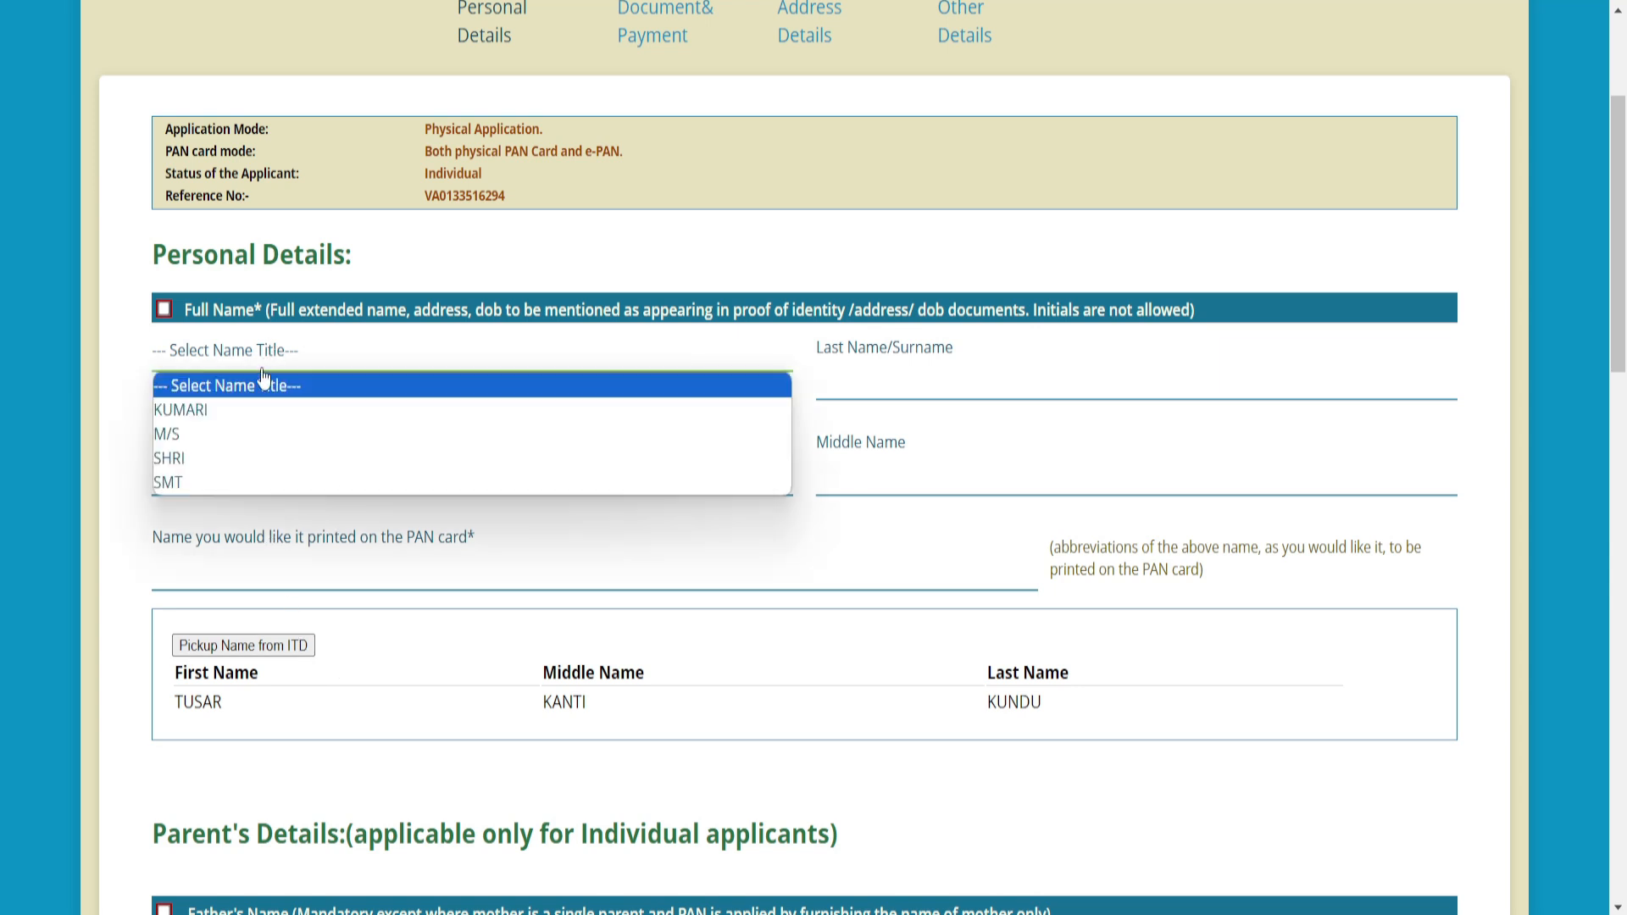
{"action": "left_click", "coordinate": [242, 465]}
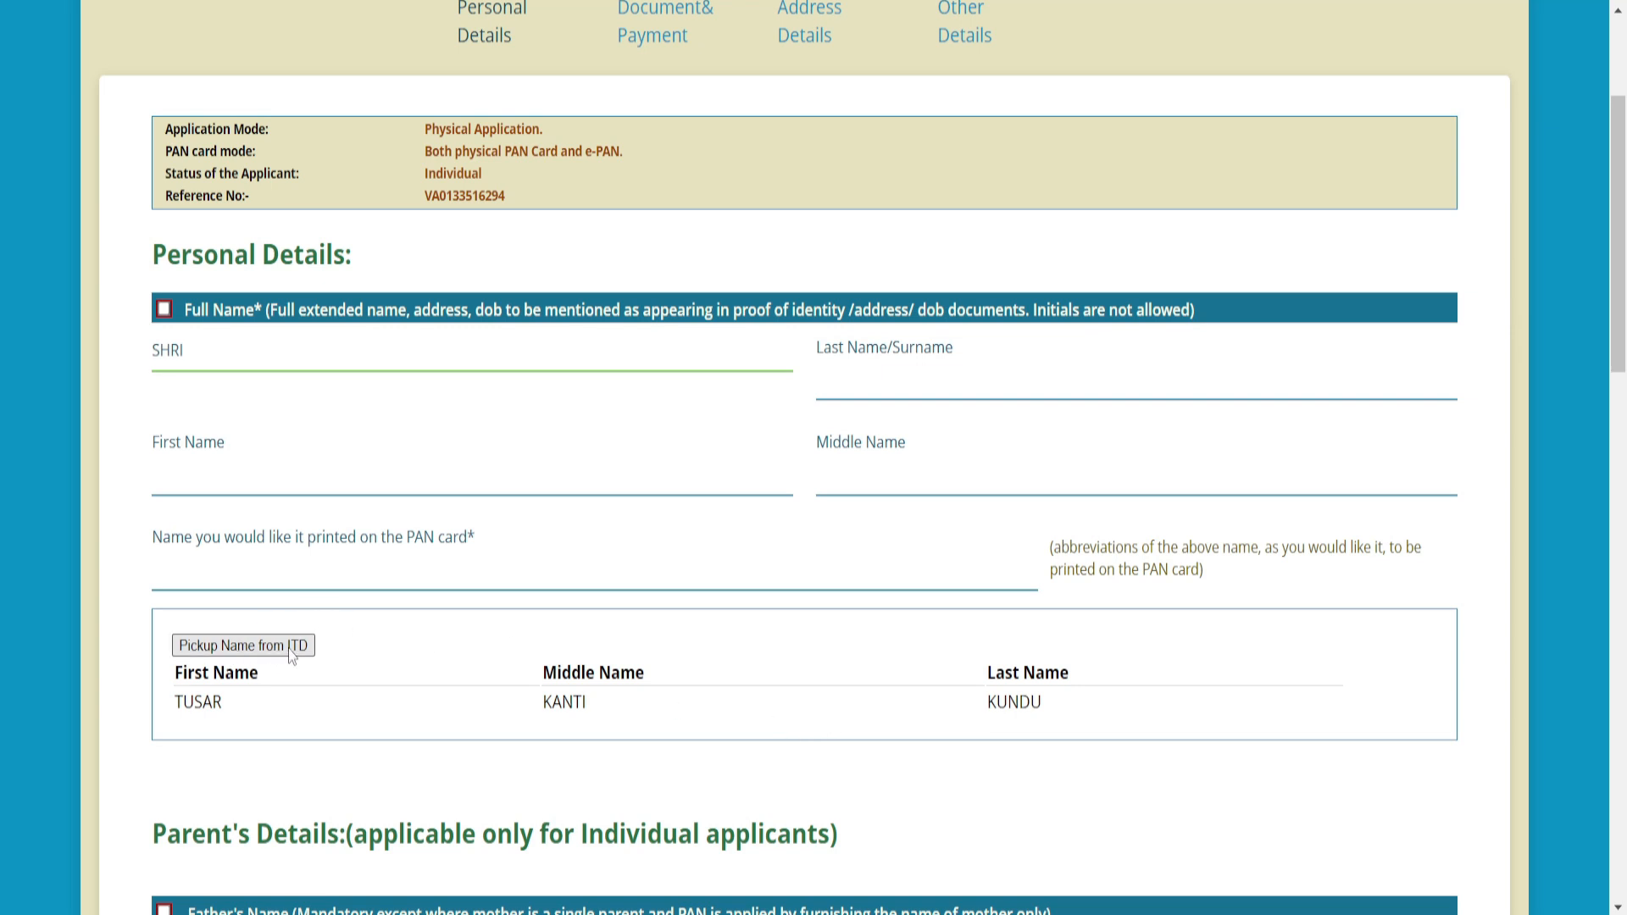
- Pick up the names from ITD, test-edit First Name to GGGG, then restore the ITD names
{"action": "left_click", "coordinate": [243, 646]}
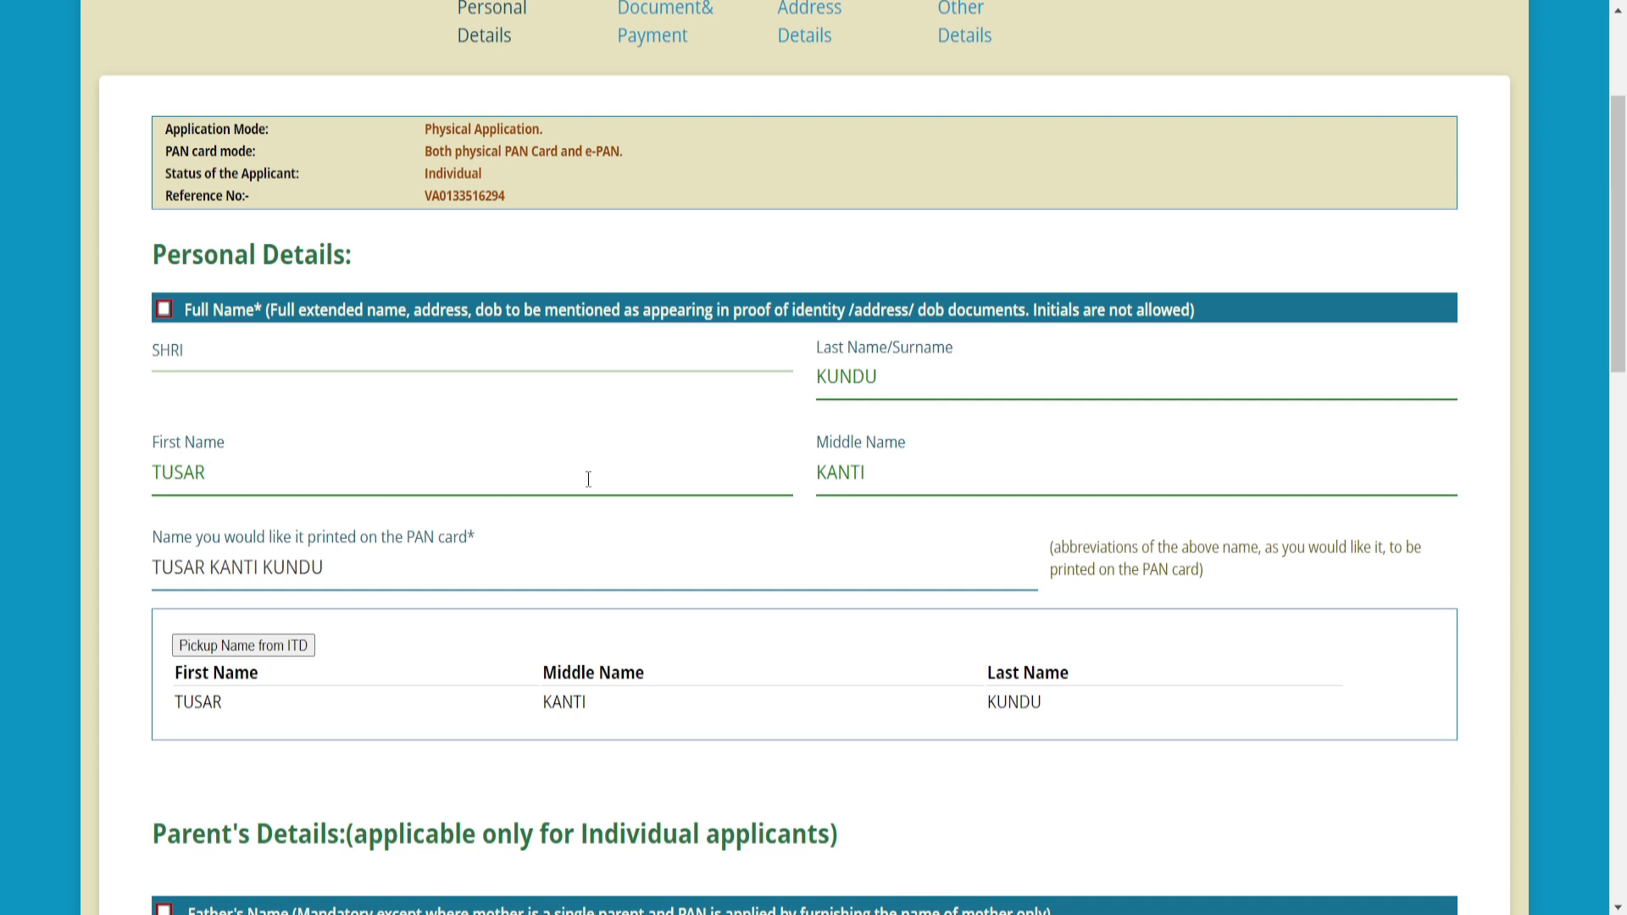
{"action": "left_click_drag", "start_coordinate": [212, 473], "coordinate": [118, 483]}
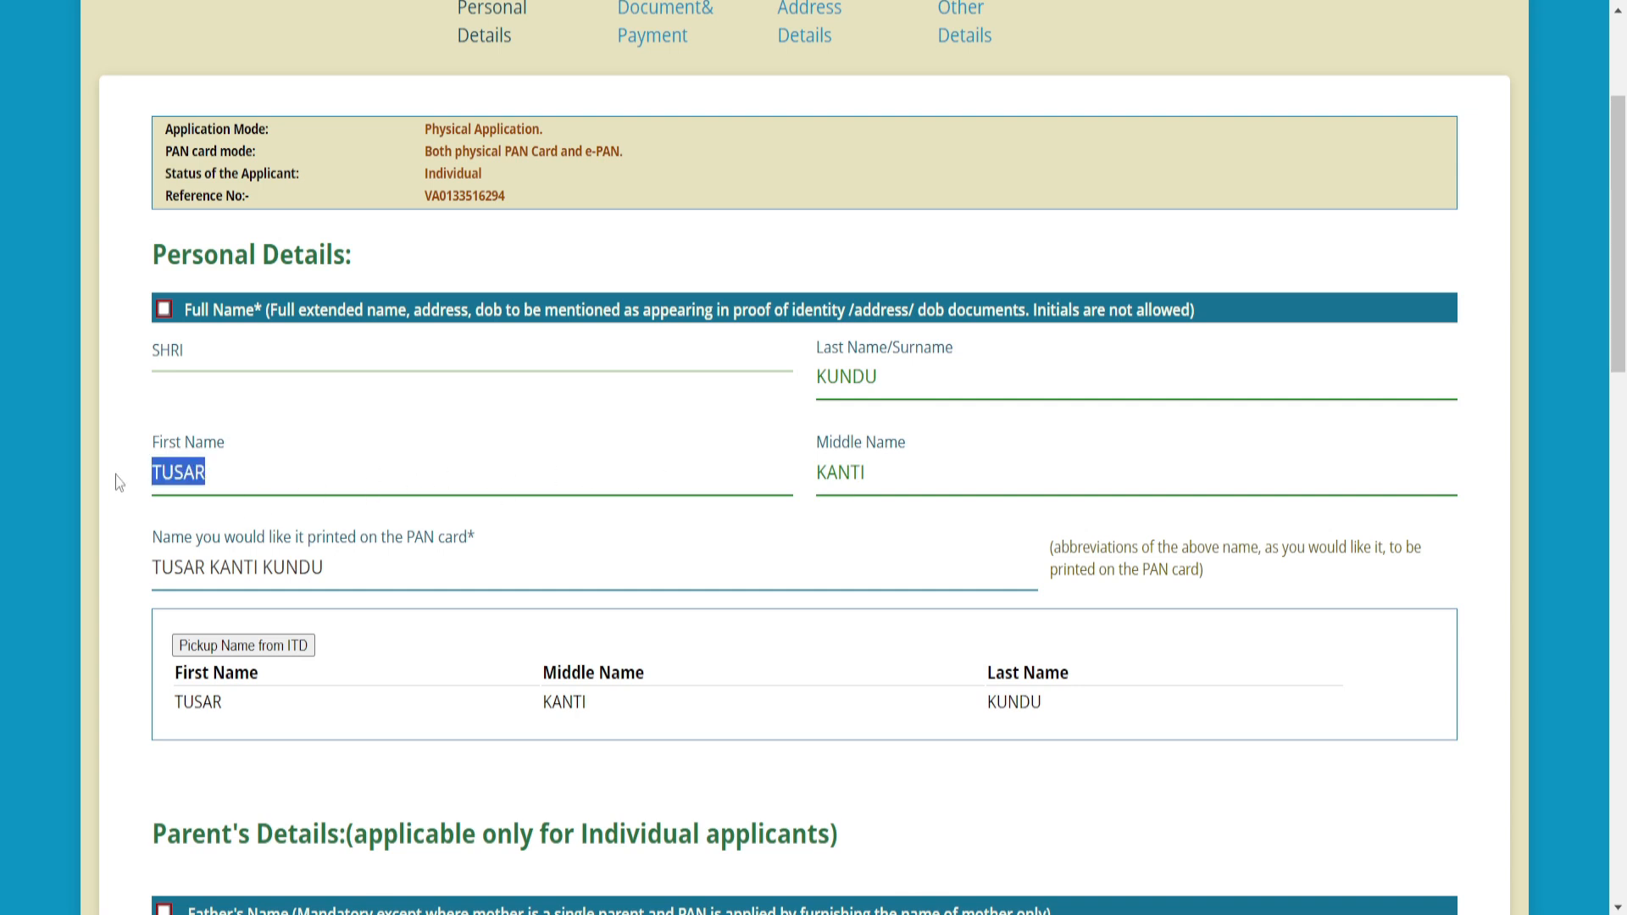
{"action": "type", "text": "GGGG"}
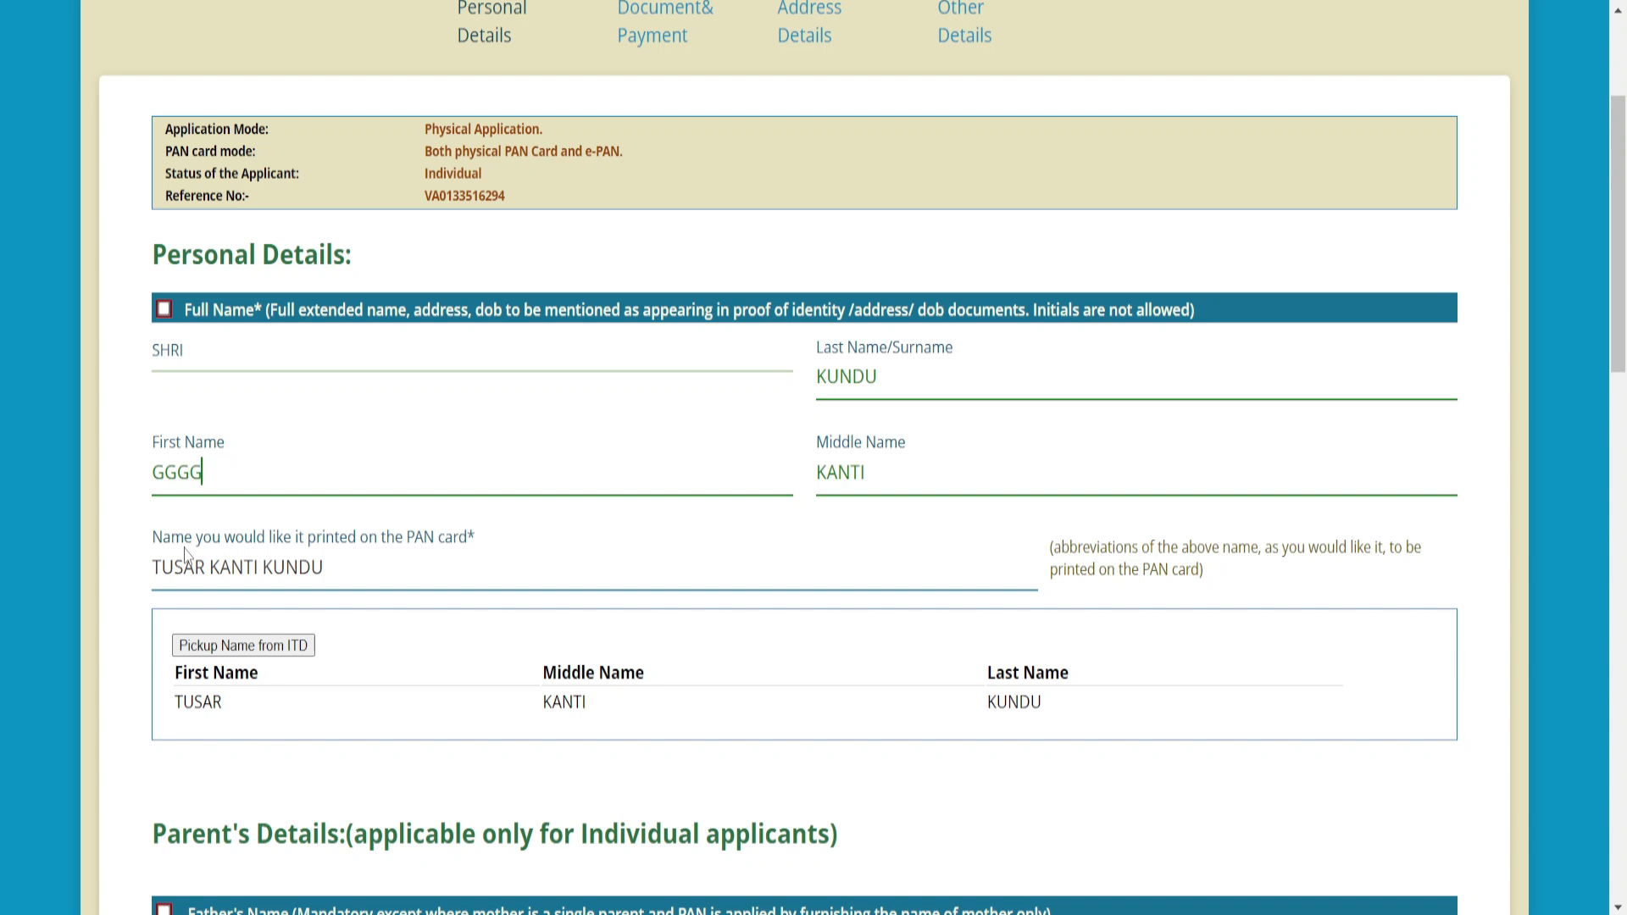
{"action": "key", "text": "Tab"}
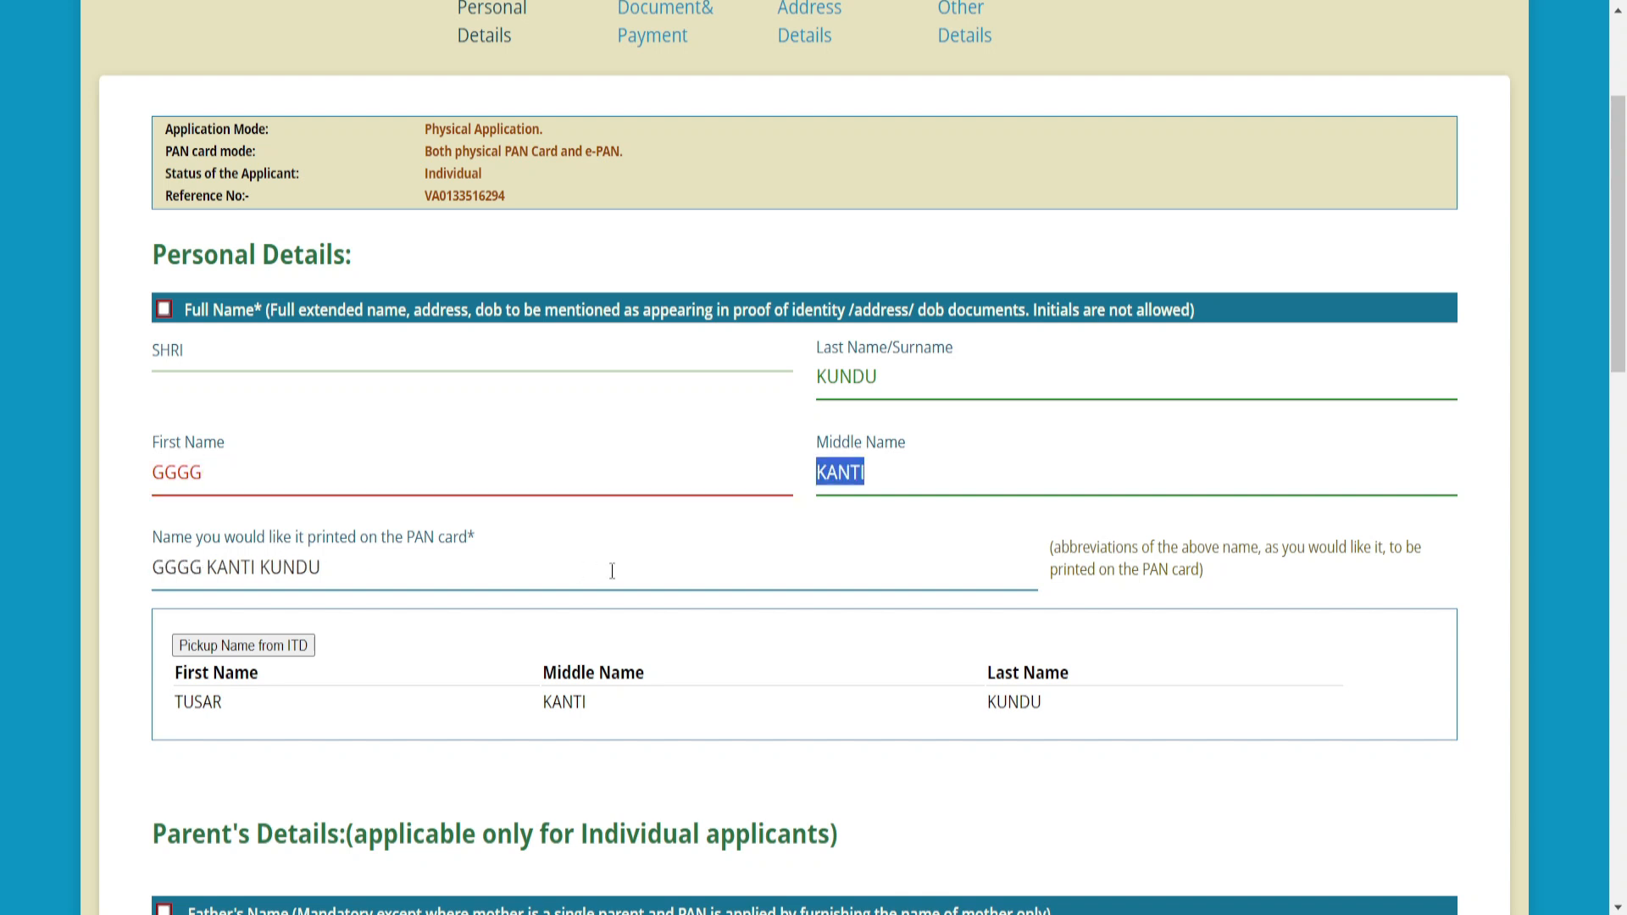
{"action": "left_click", "coordinate": [295, 644]}
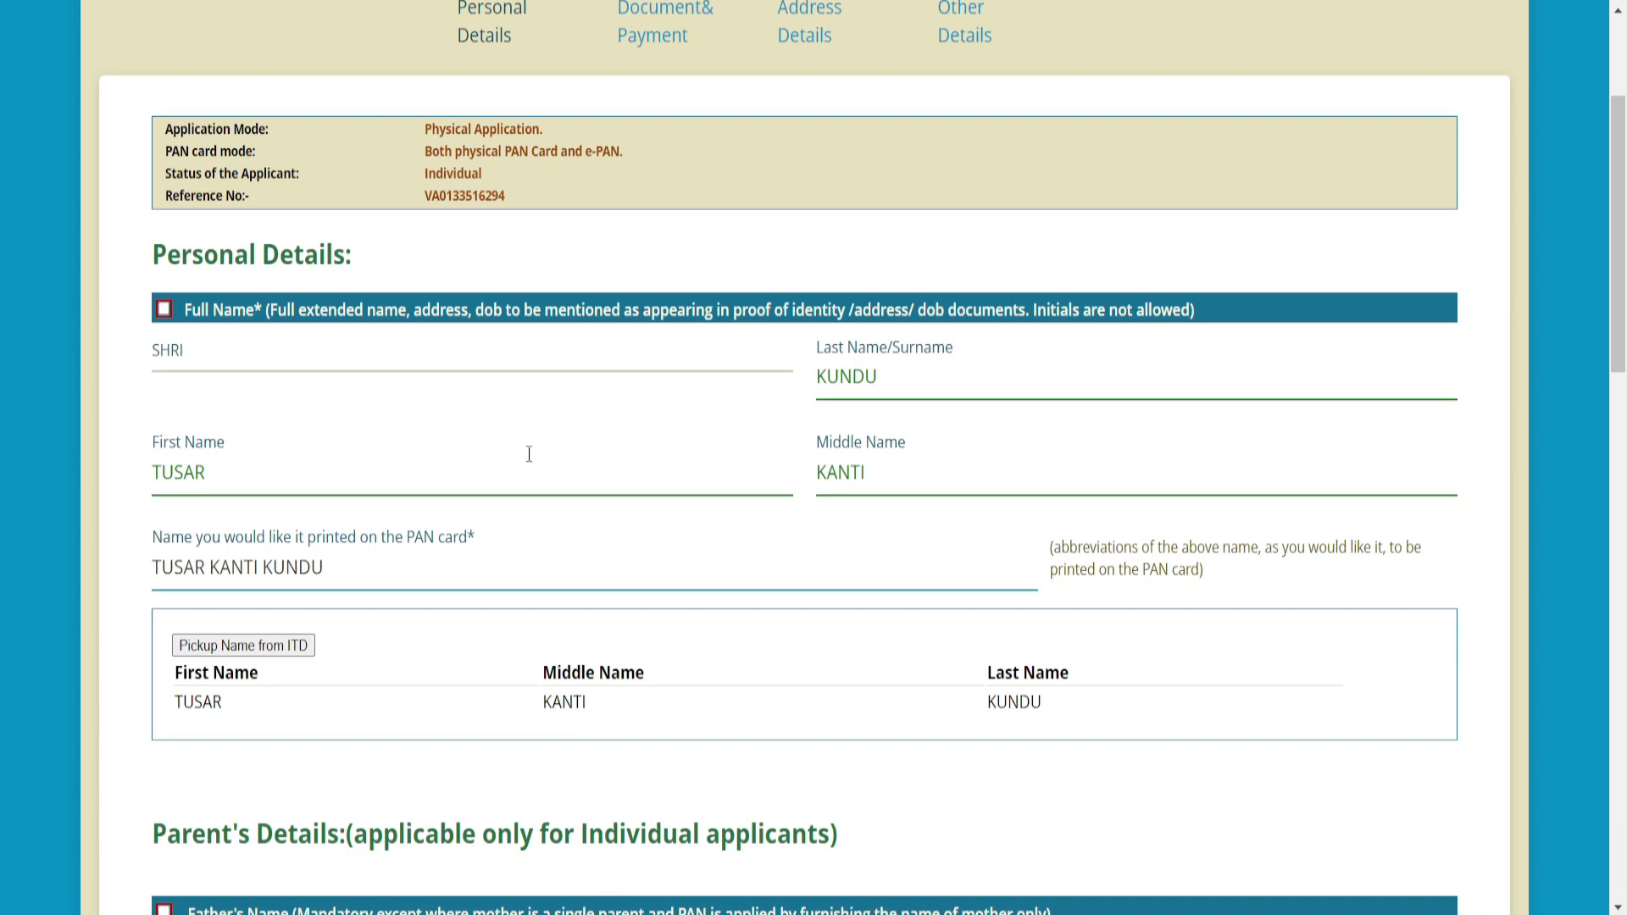
{"action": "scroll", "coordinate": [529, 457], "scroll_direction": "down", "scroll_amount": 9}
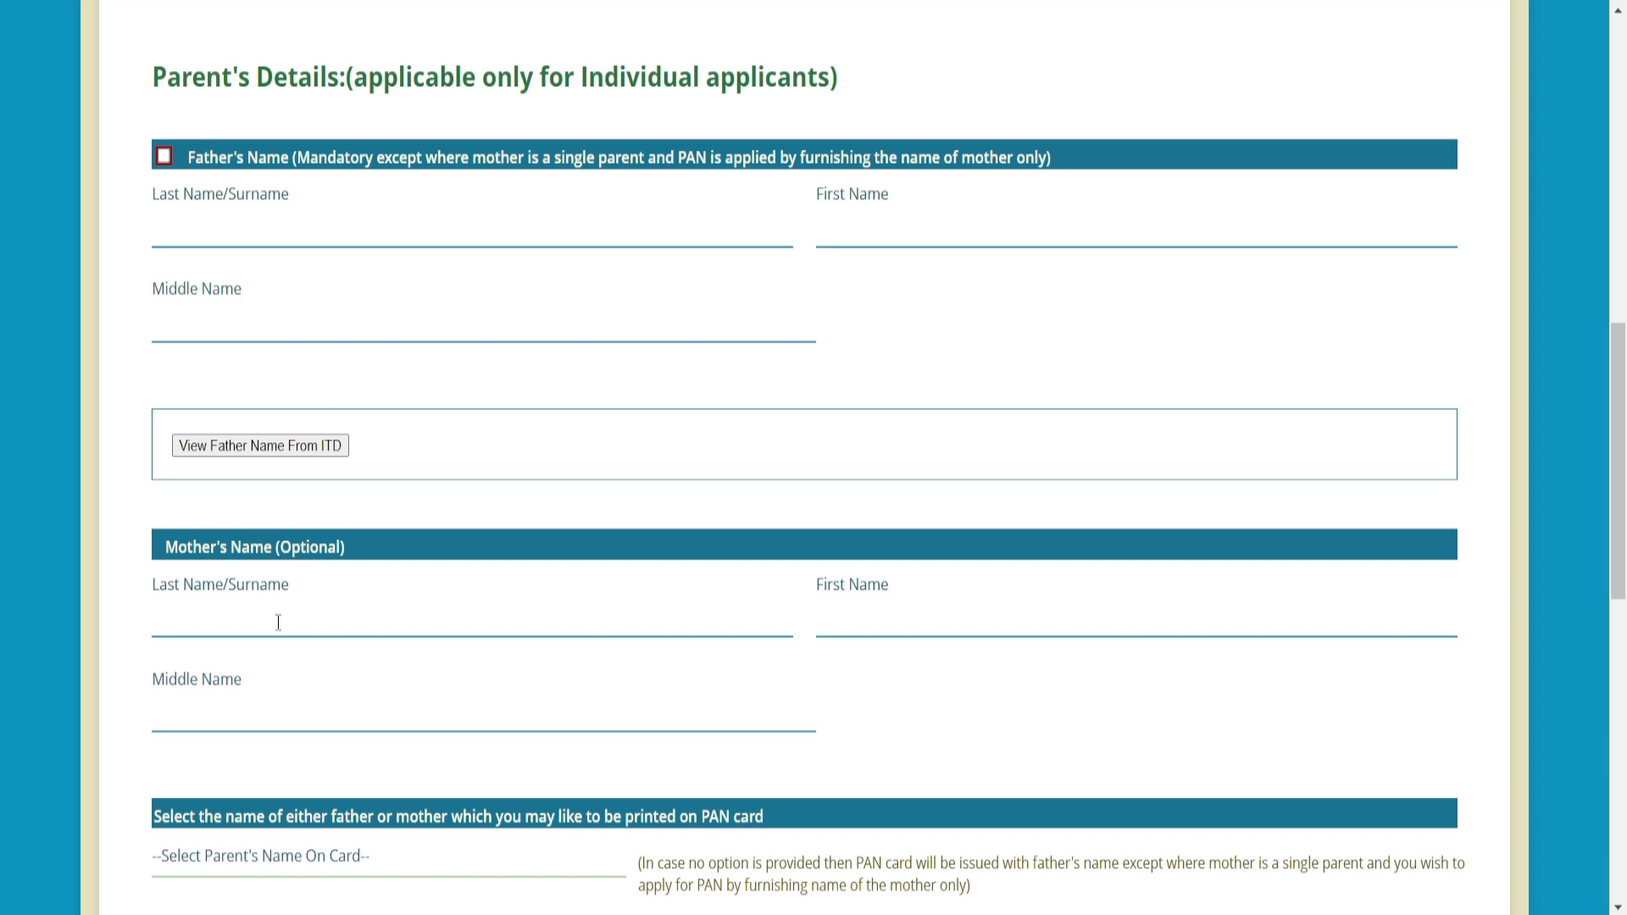
- Choose FATHER'S NAME as the parent's name printed on the PAN card
{"action": "left_click", "coordinate": [289, 862]}
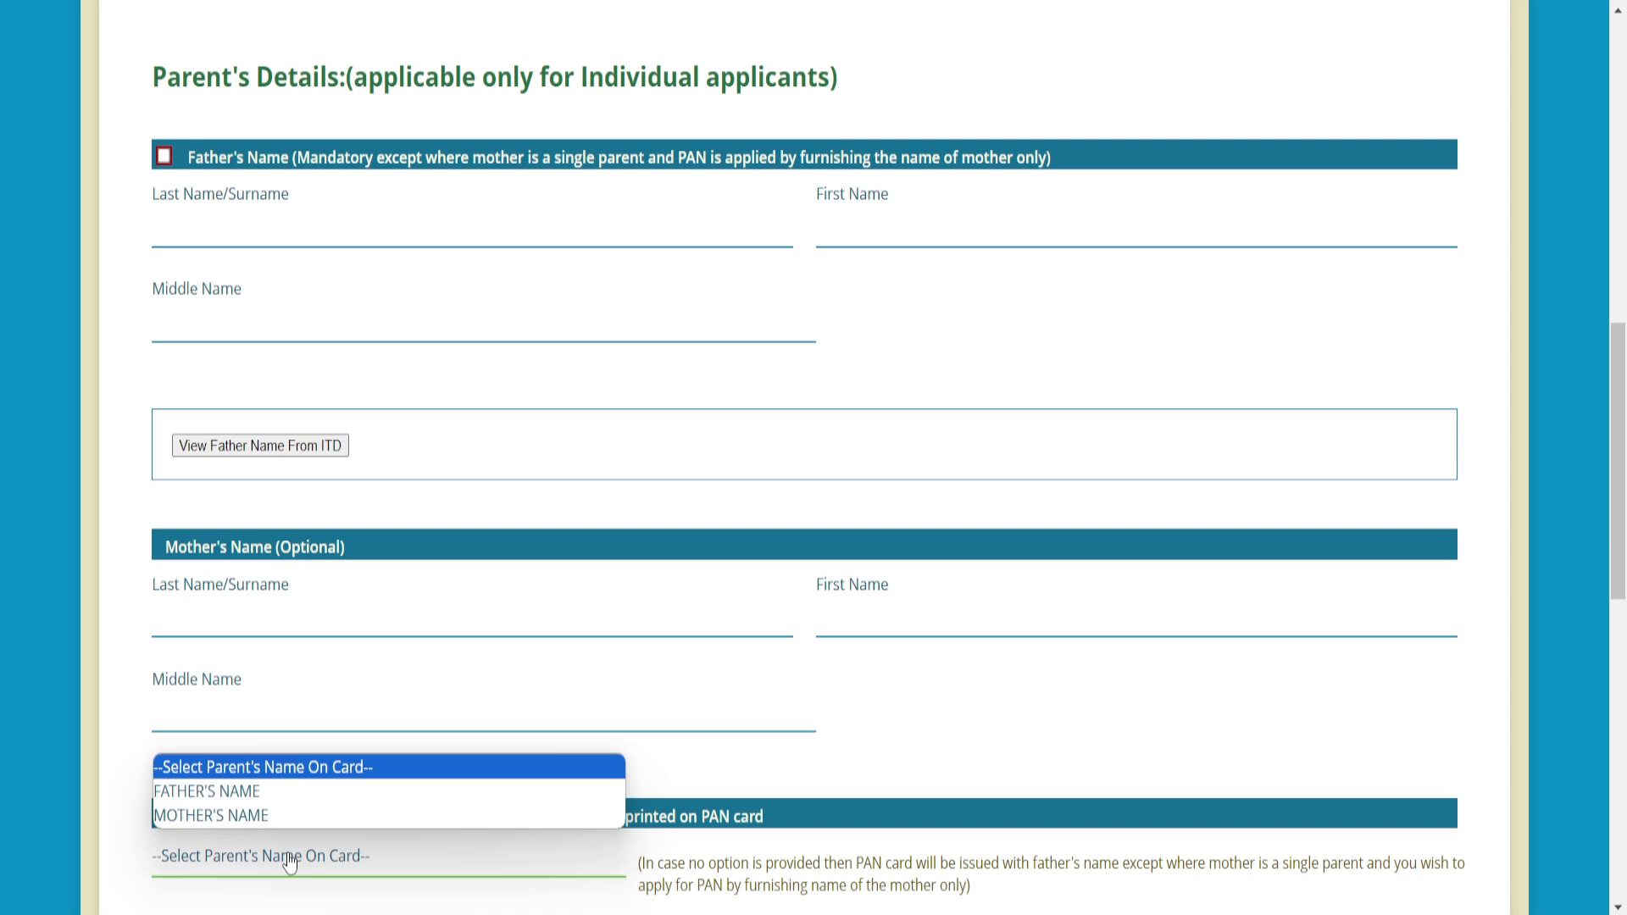
{"action": "left_click", "coordinate": [275, 797]}
{"action": "scroll", "coordinate": [1049, 421], "scroll_direction": "down", "scroll_amount": 10}
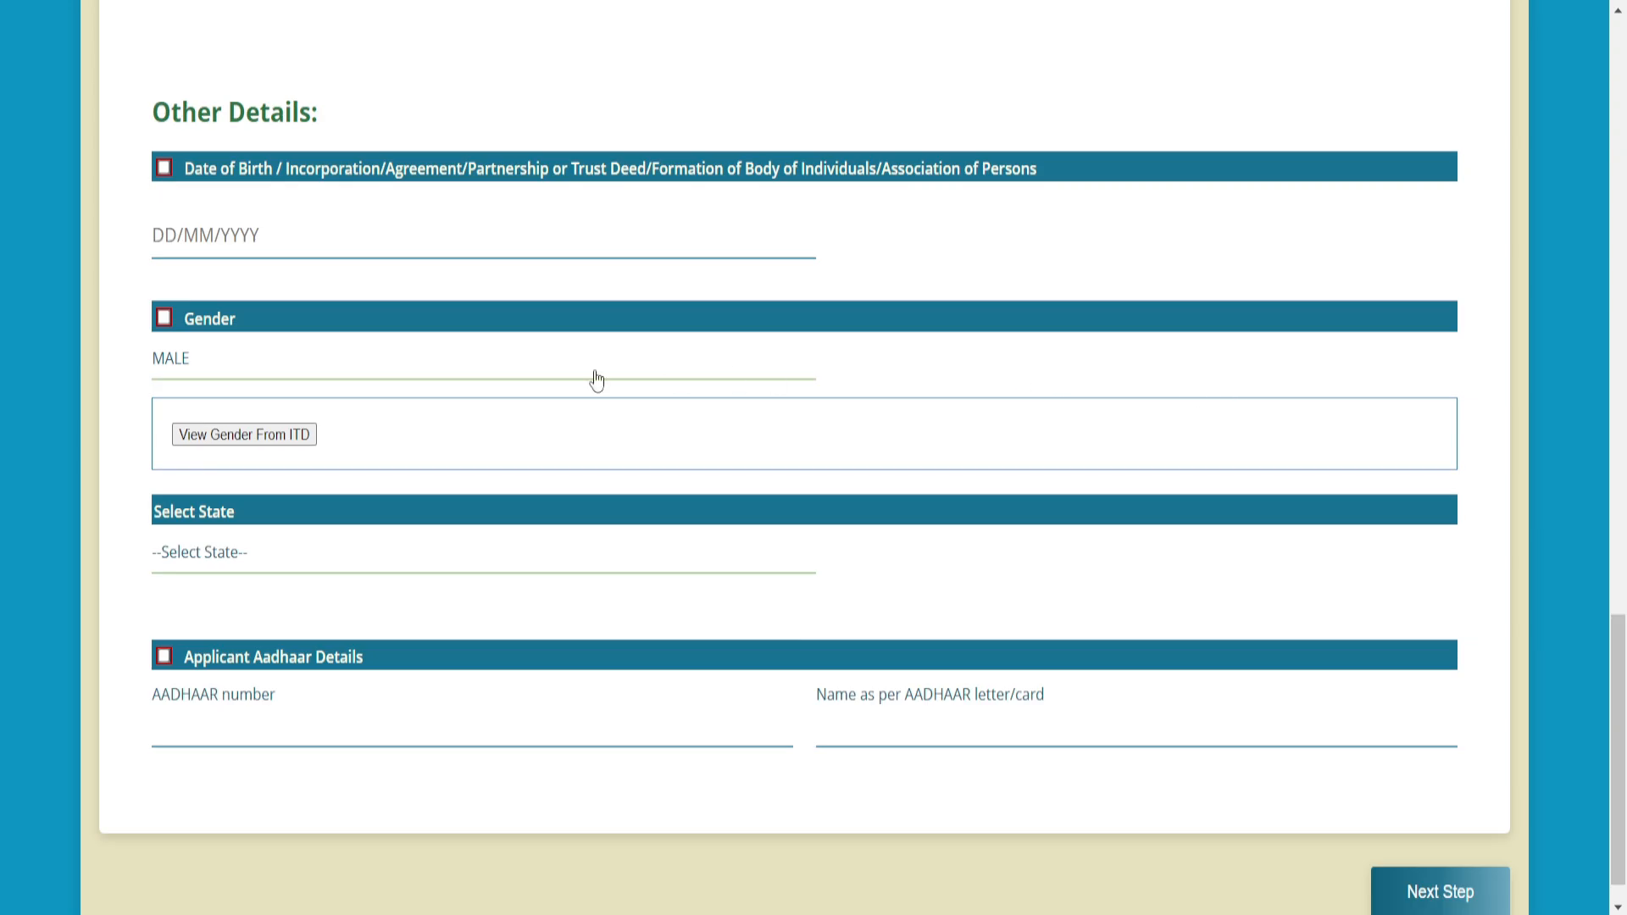
- Show the ITD-recorded gender (MALE), leaving the state list unchanged
{"action": "left_click", "coordinate": [218, 435]}
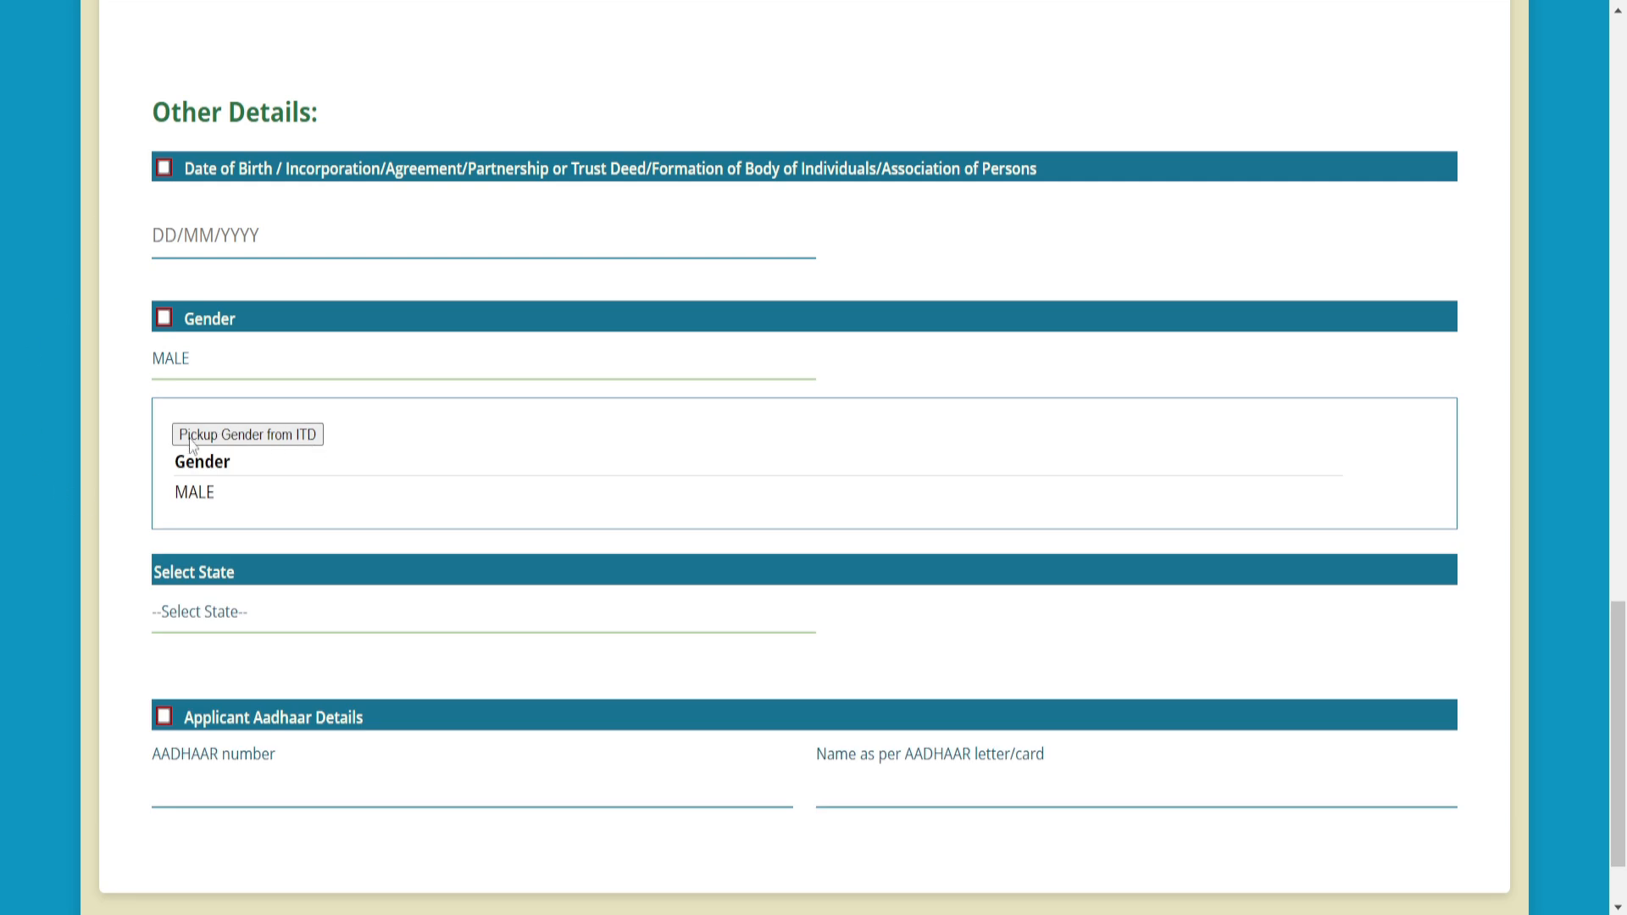
{"action": "left_click", "coordinate": [204, 629]}
{"action": "scroll", "coordinate": [280, 491], "scroll_direction": "down", "scroll_amount": 5}
{"action": "scroll", "coordinate": [285, 472], "scroll_direction": "up", "scroll_amount": 5}
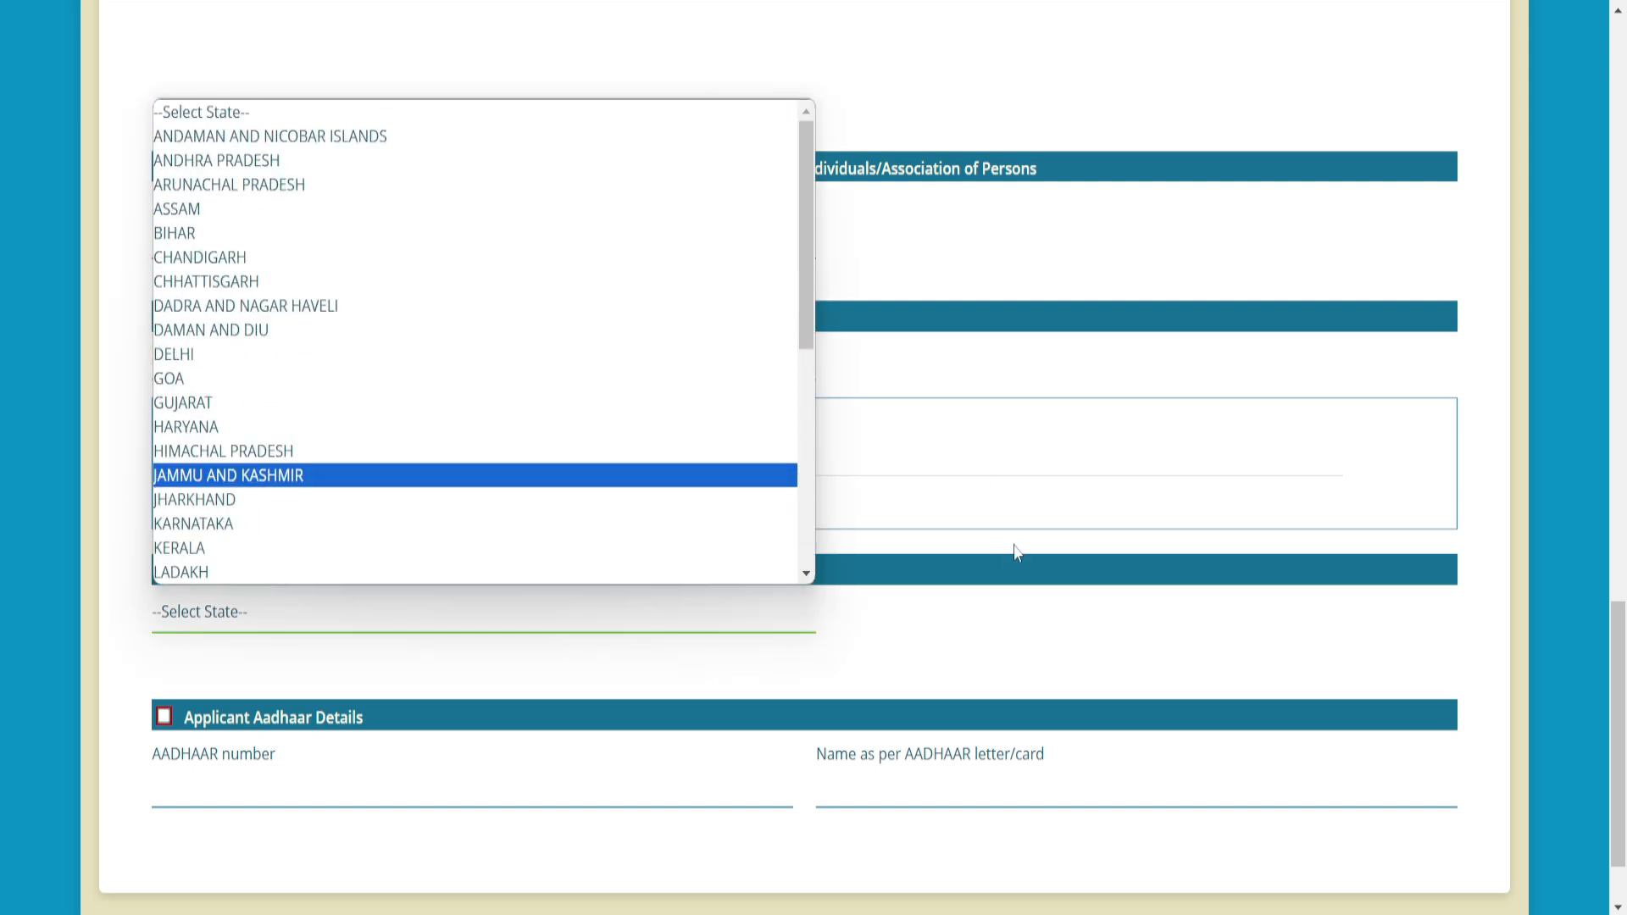
{"action": "left_click", "coordinate": [953, 612]}
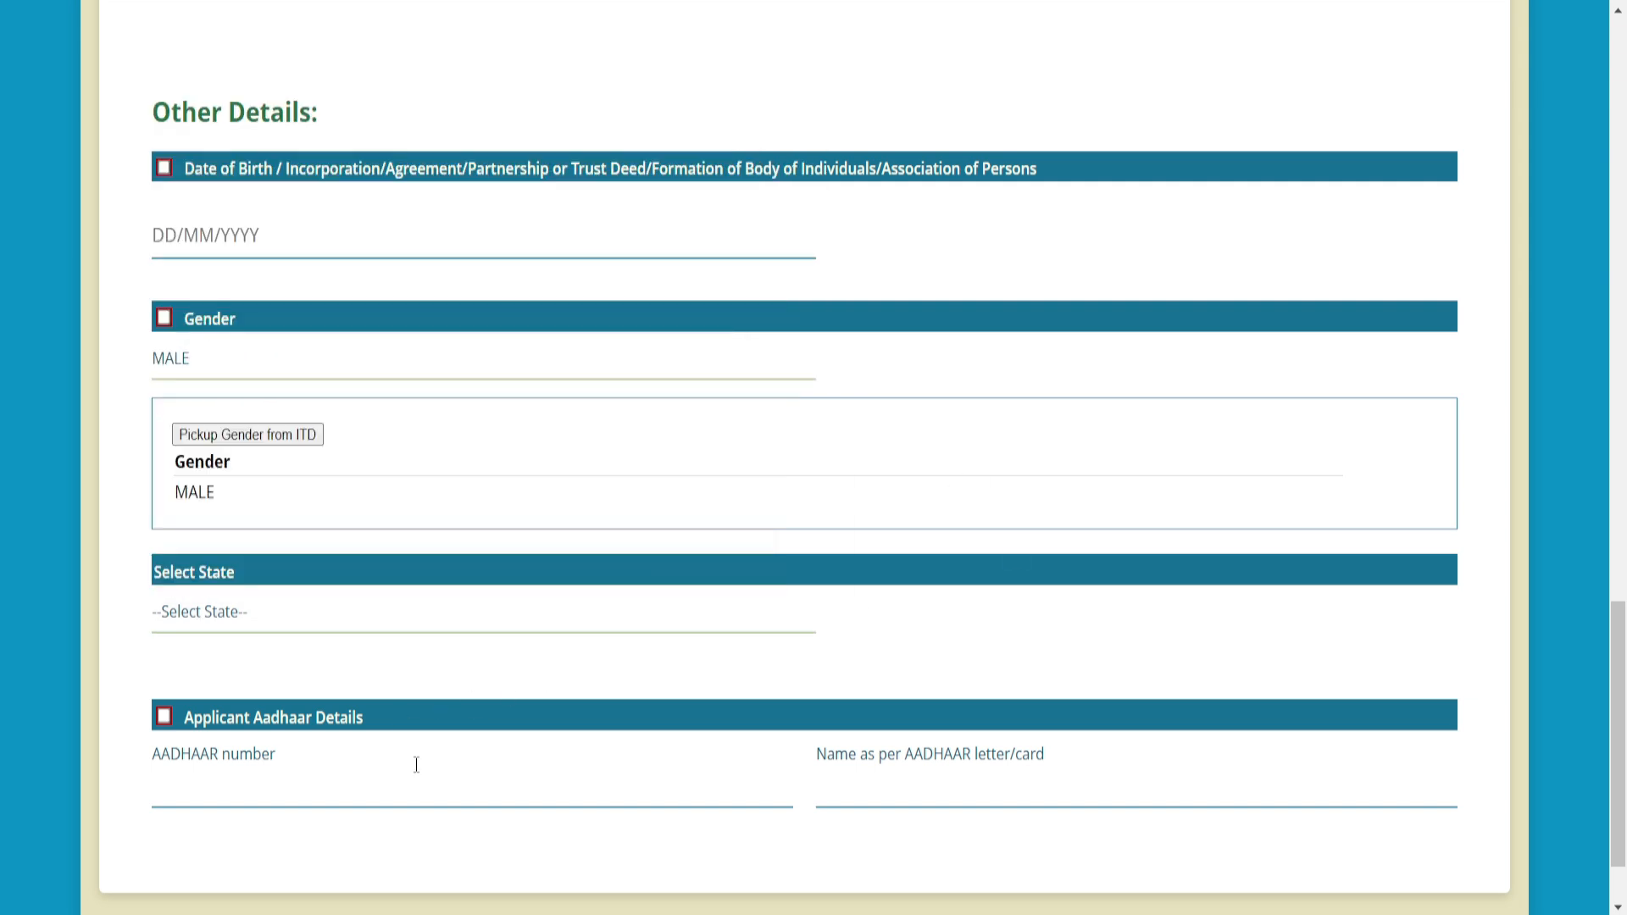
{"action": "scroll", "coordinate": [416, 764], "scroll_direction": "down", "scroll_amount": 2}
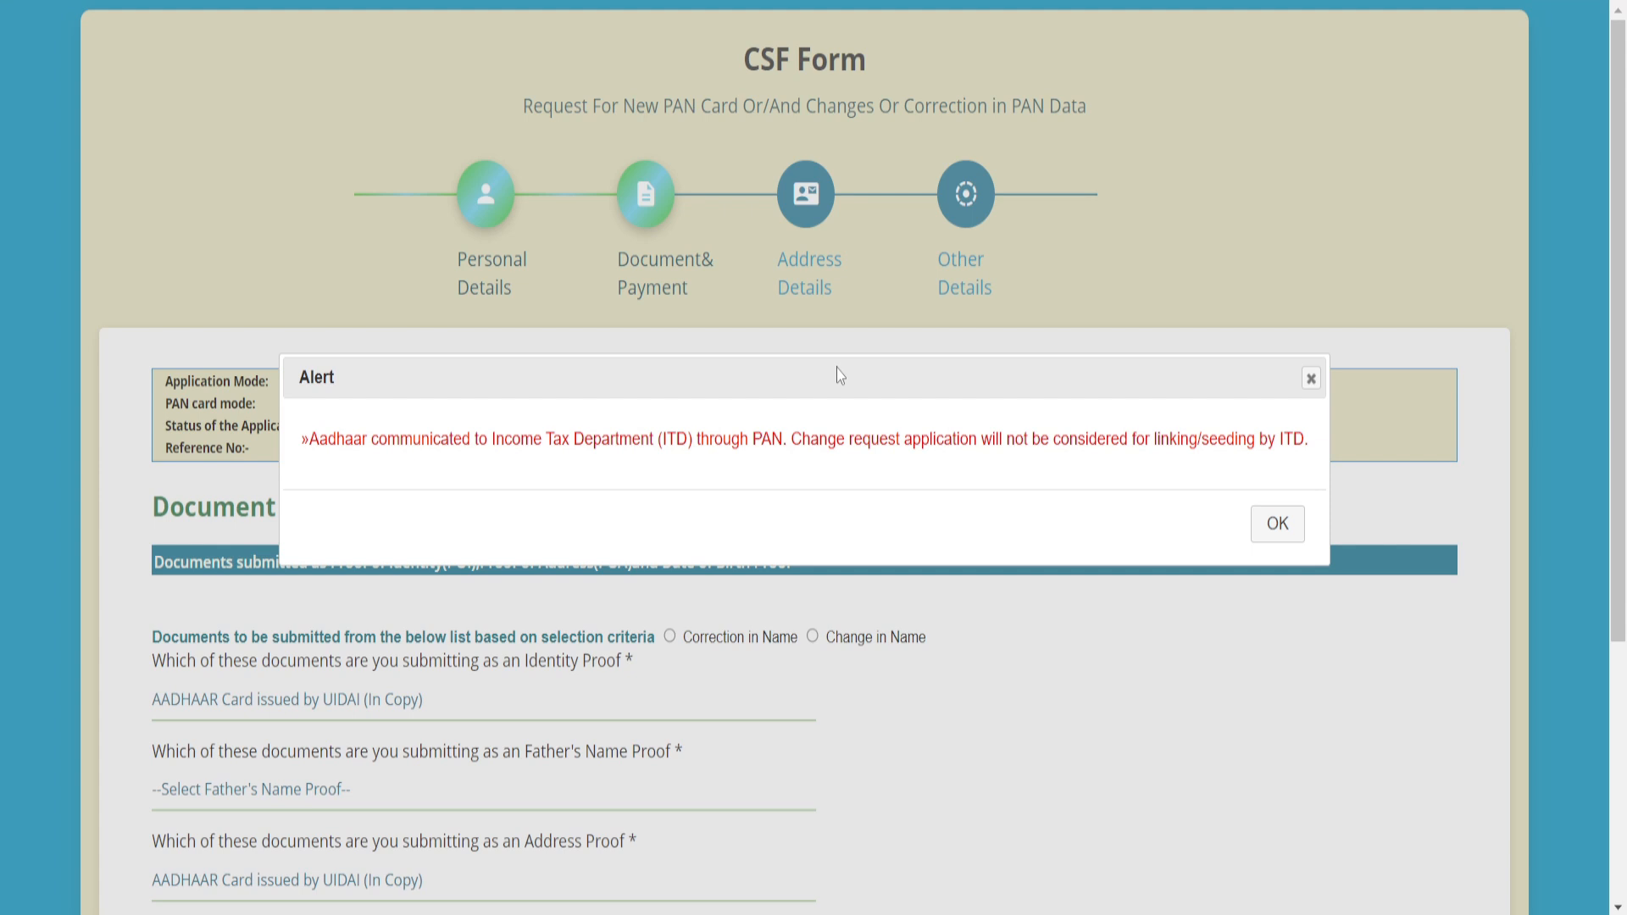
- Dismiss the Aadhaar linking alert and review the identity proof options without changing them
{"action": "left_click", "coordinate": [1276, 523]}
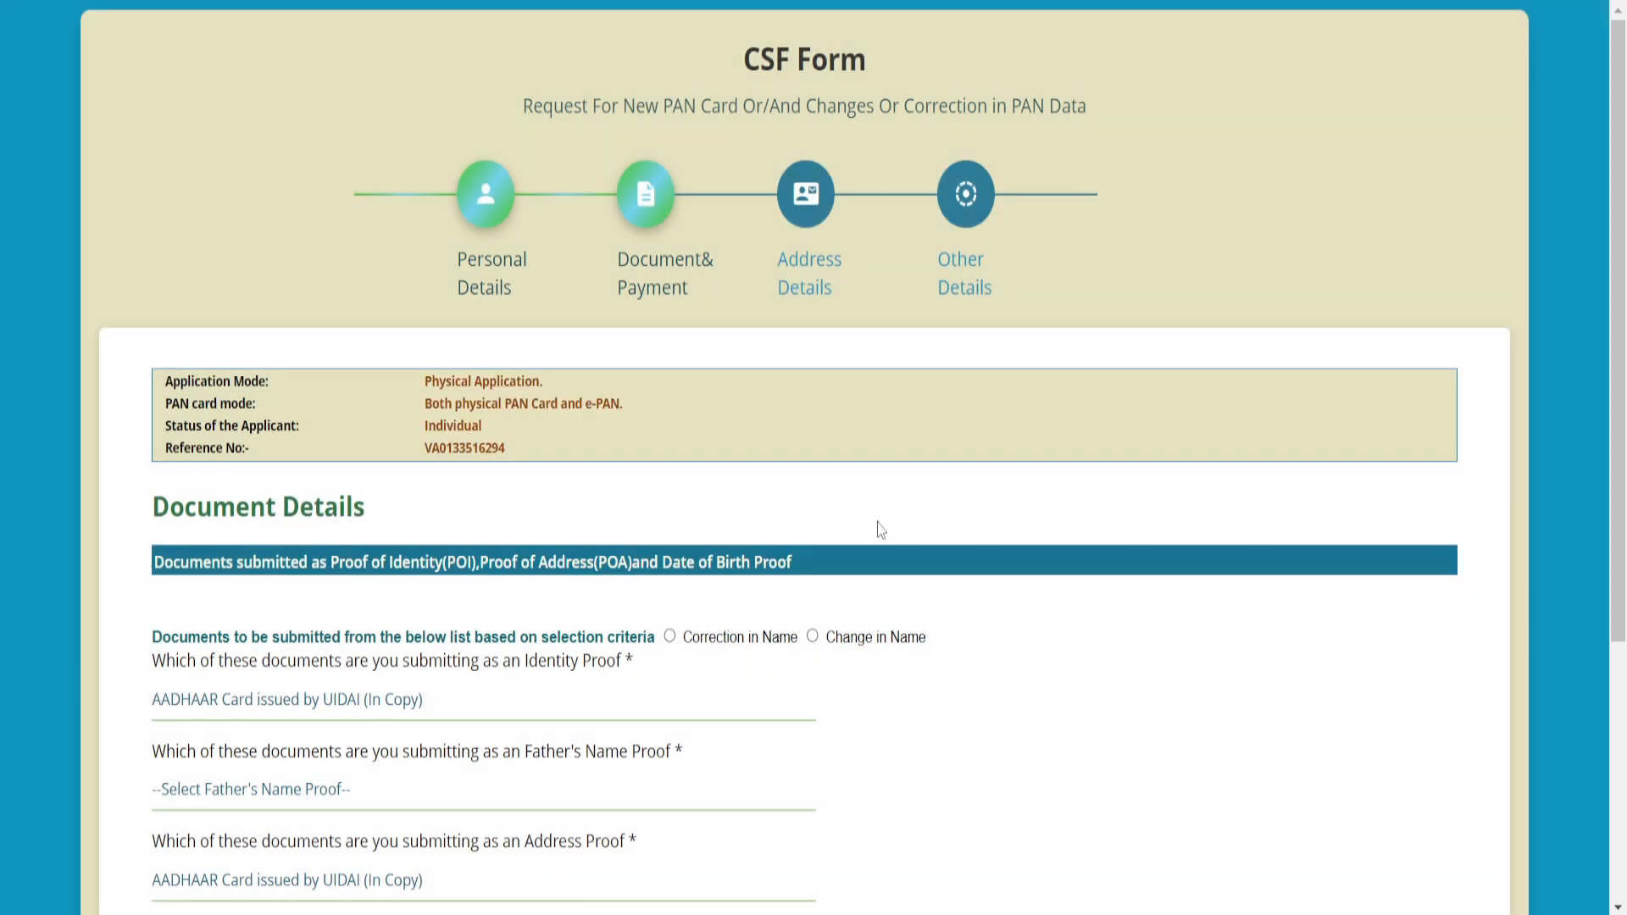
{"action": "scroll", "coordinate": [881, 529], "scroll_direction": "down", "scroll_amount": 3}
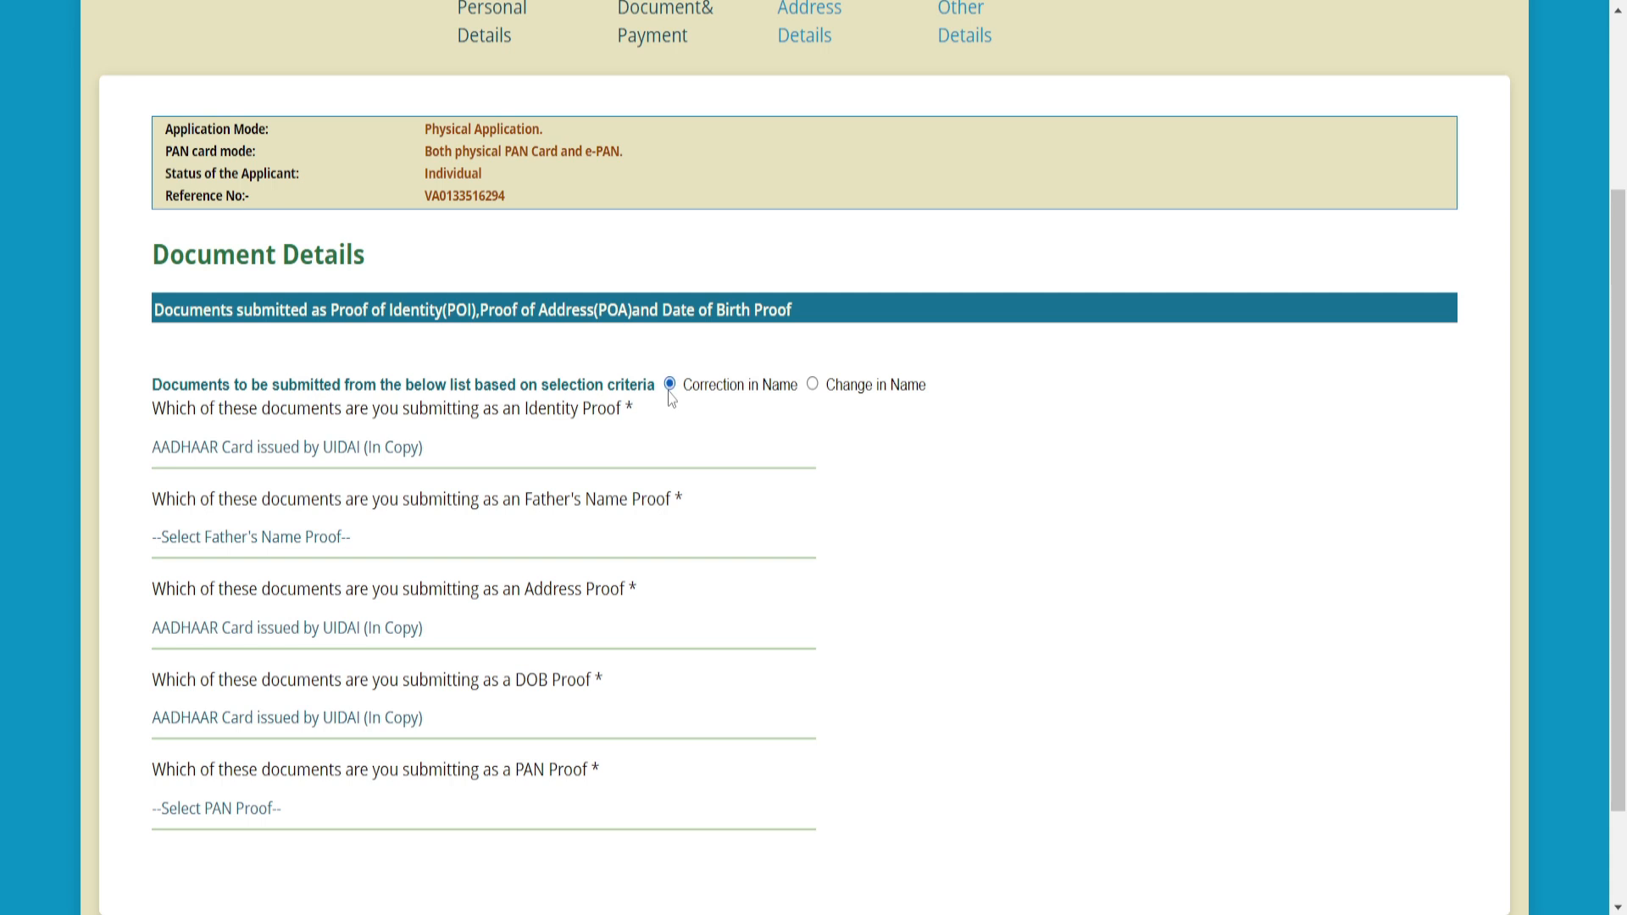
{"action": "left_click", "coordinate": [361, 465]}
{"action": "left_click", "coordinate": [362, 464]}
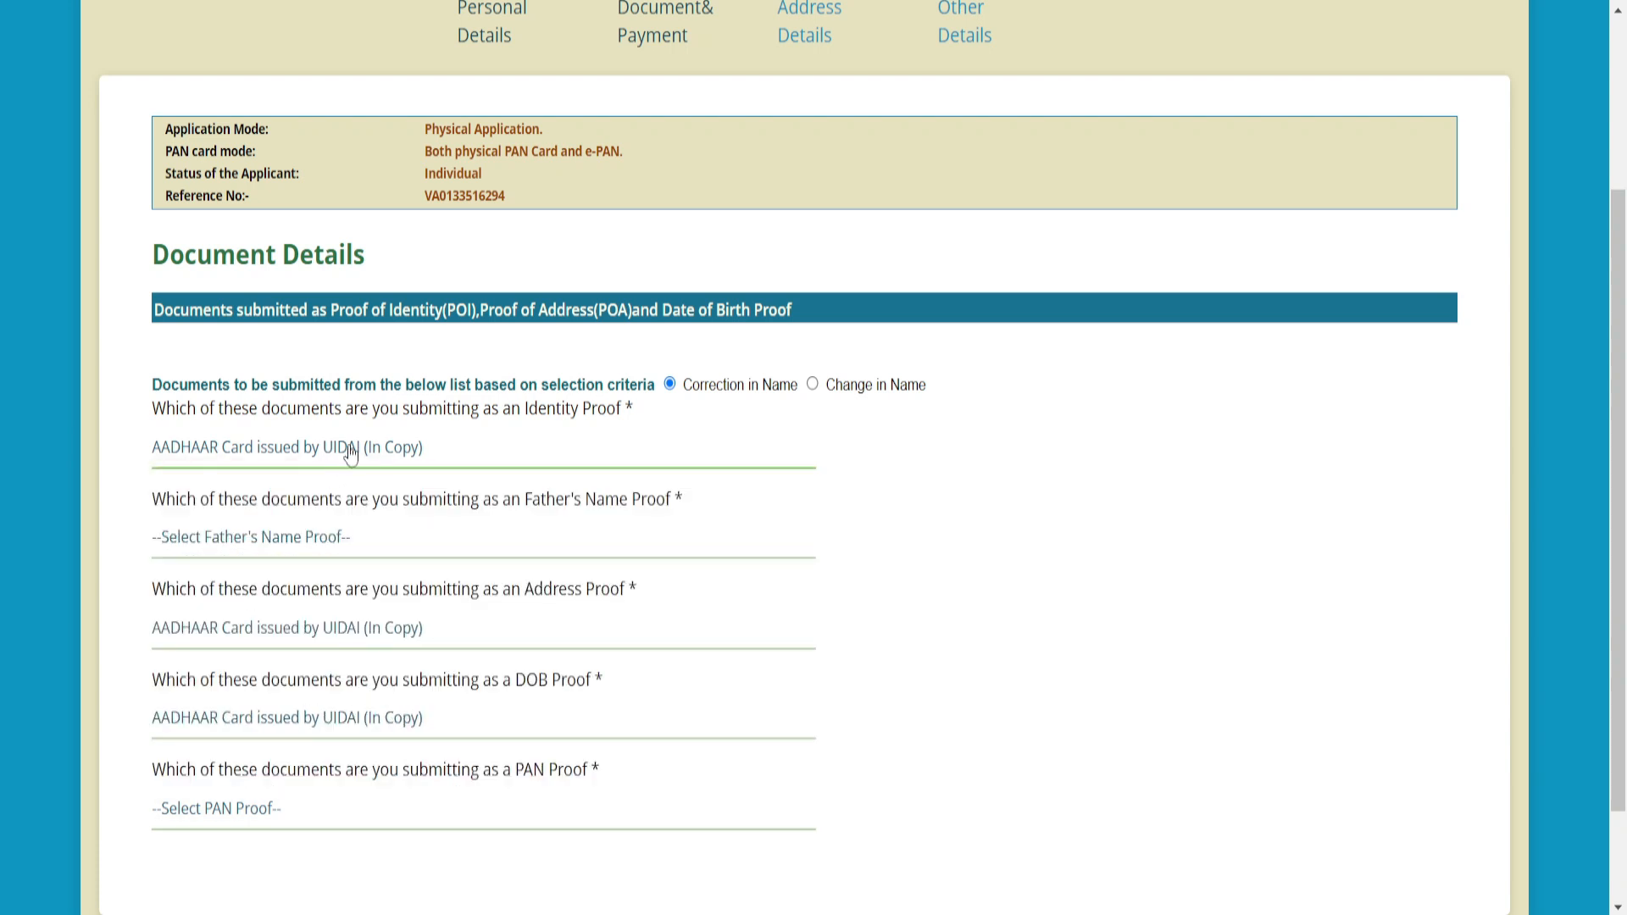
- Set Voters ID card (In Copy) as father's name proof and Copy of PAN Card as PAN proof, then proceed to payment
{"action": "left_click", "coordinate": [303, 544]}
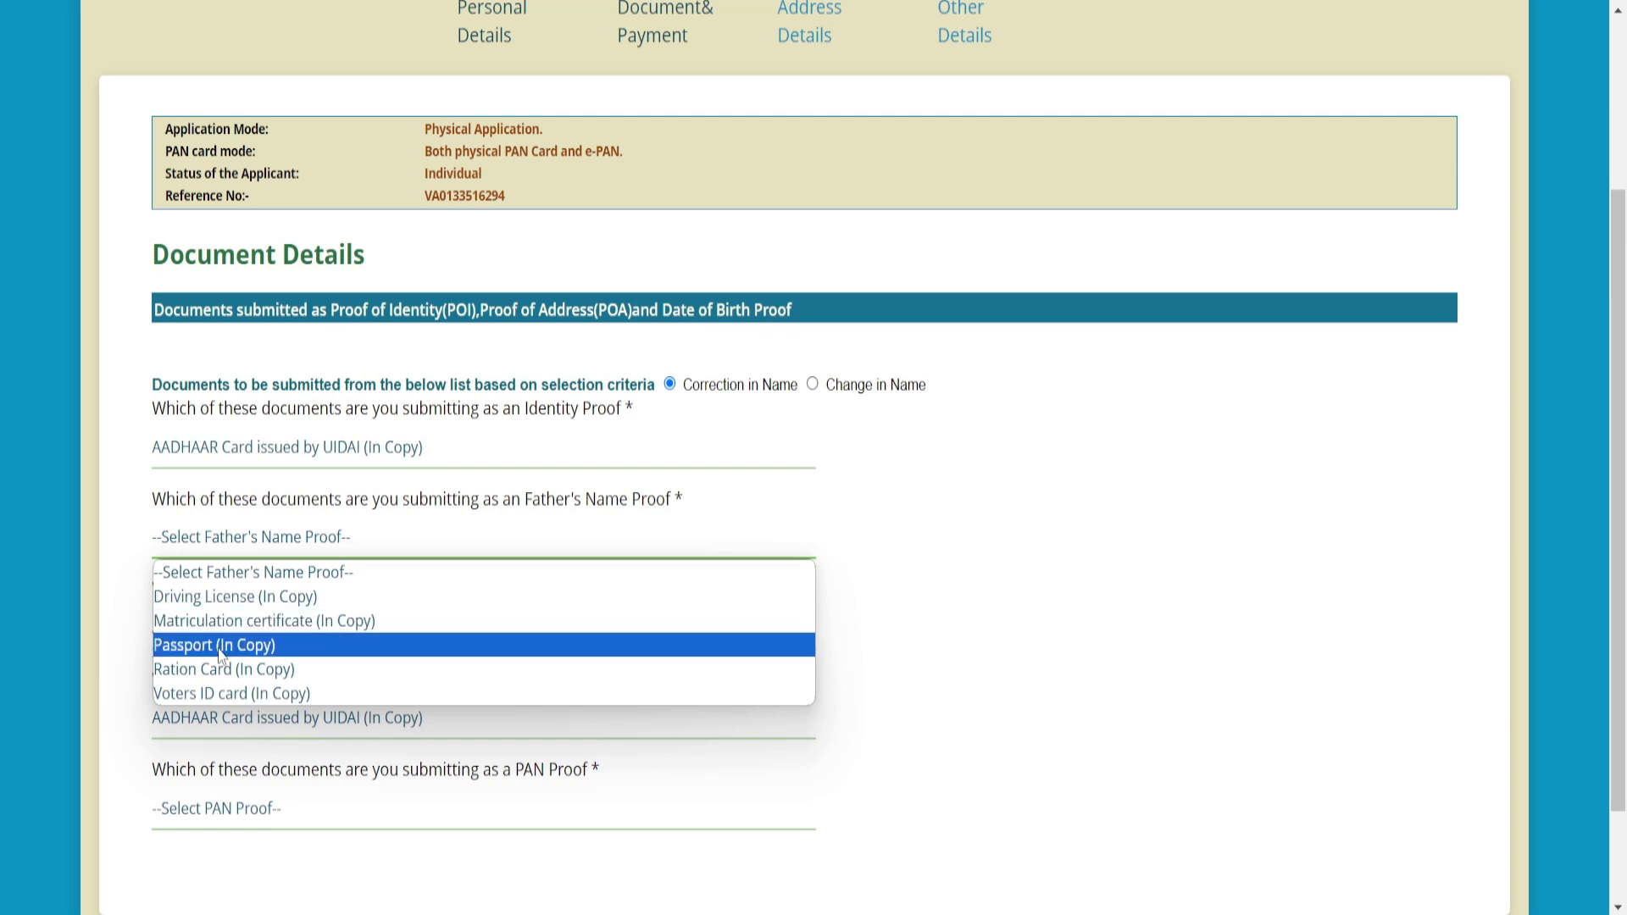
{"action": "left_click", "coordinate": [219, 698]}
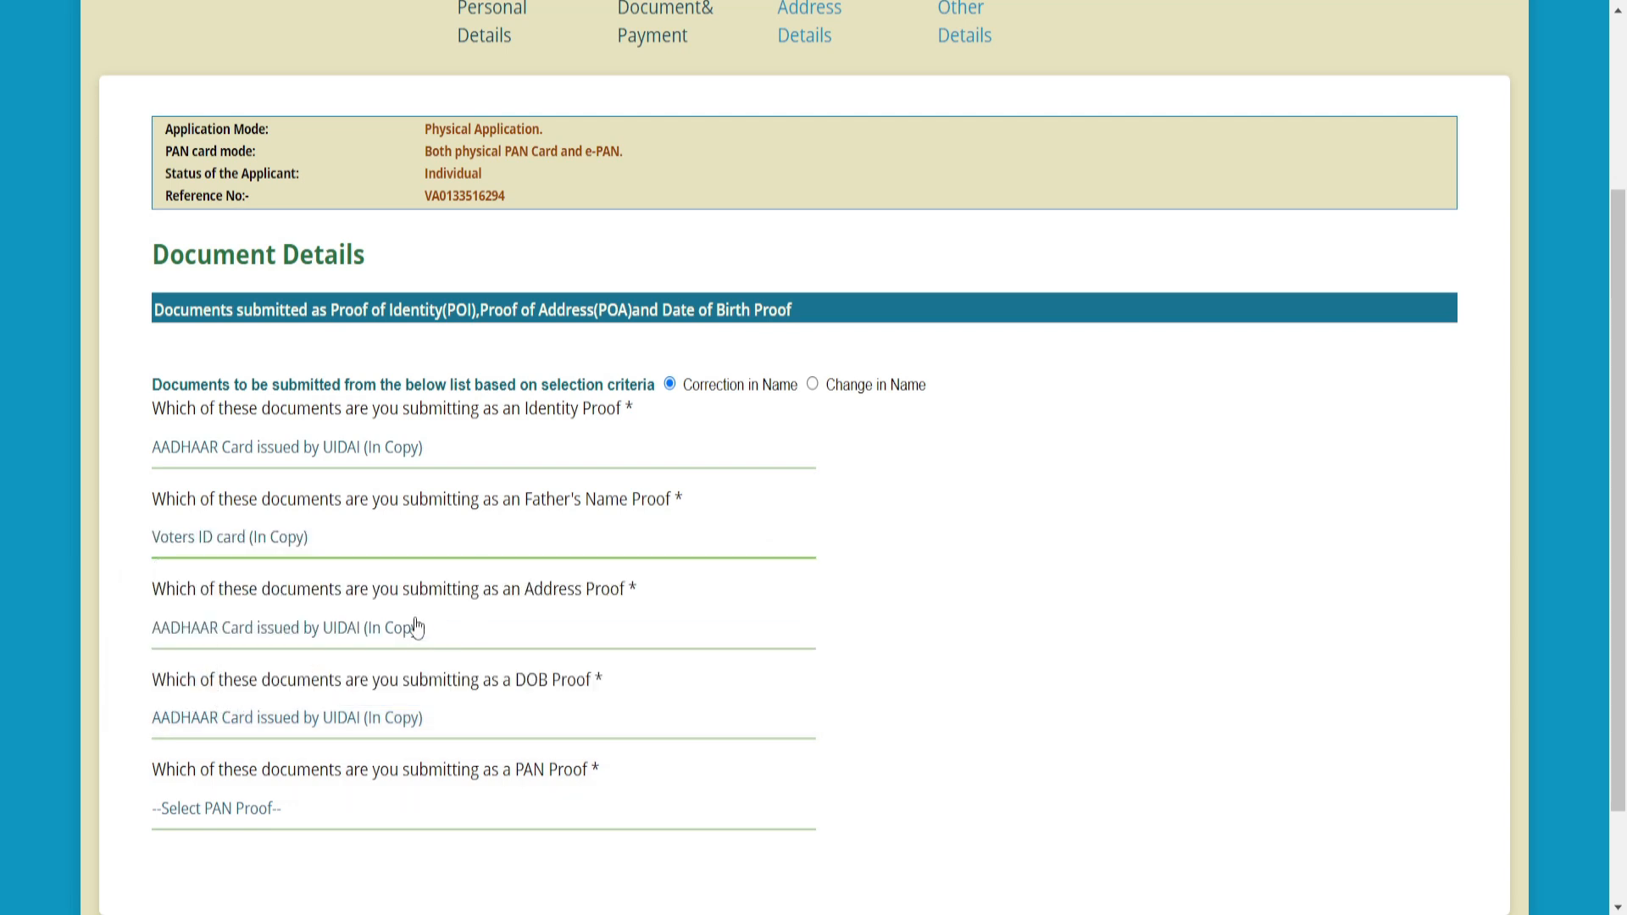
{"action": "scroll", "coordinate": [421, 615], "scroll_direction": "down", "scroll_amount": 2}
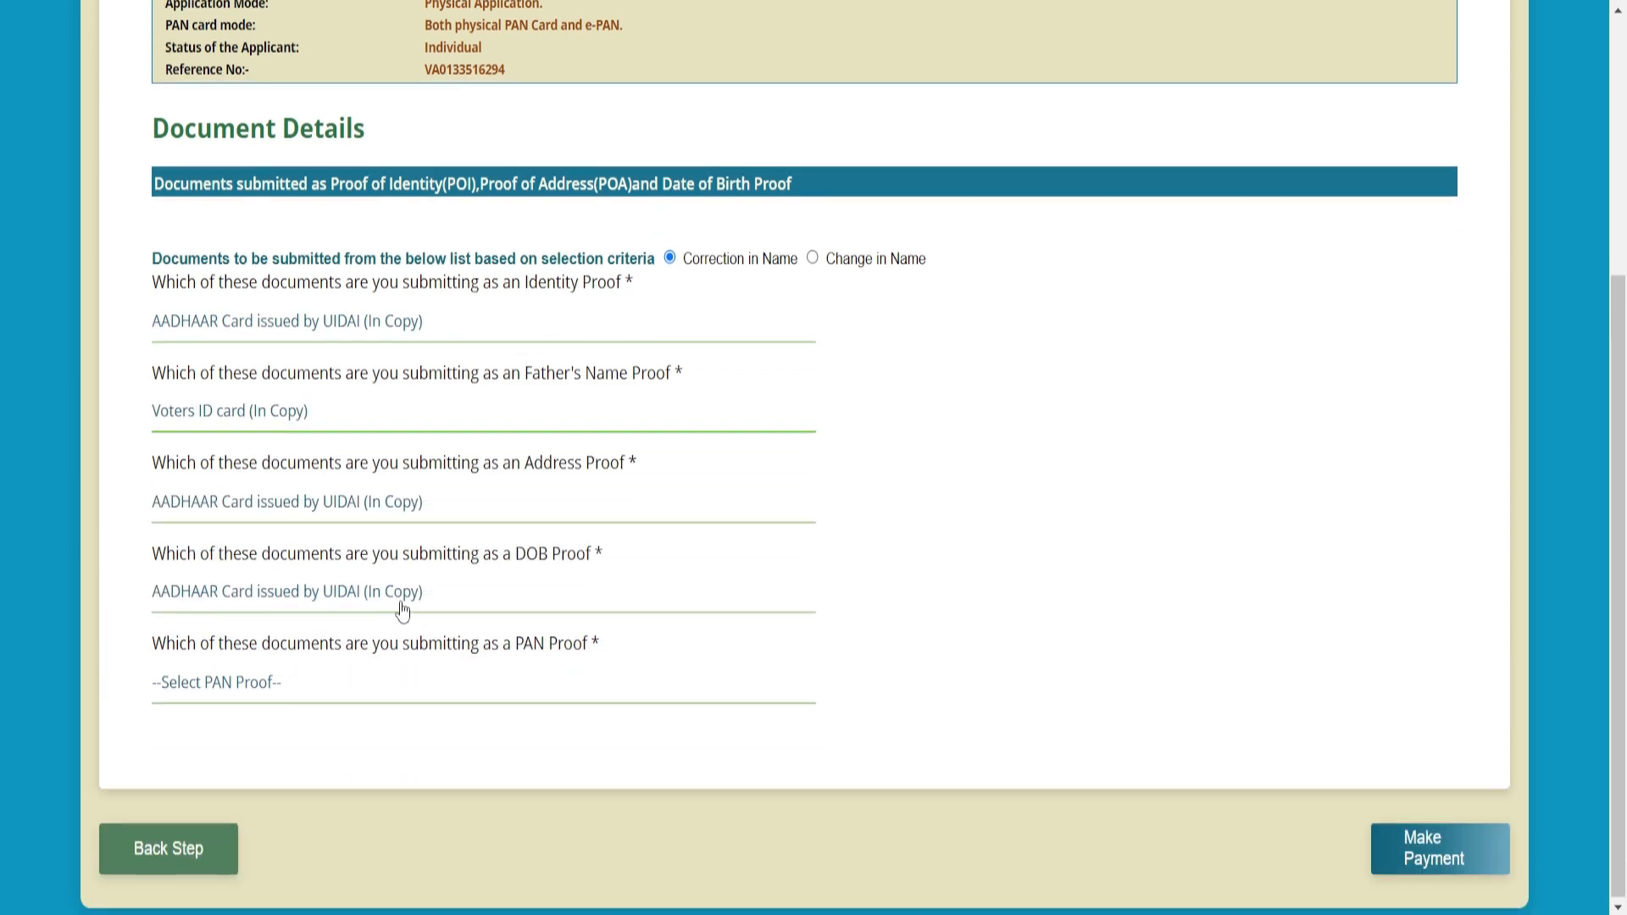
{"action": "left_click", "coordinate": [264, 693]}
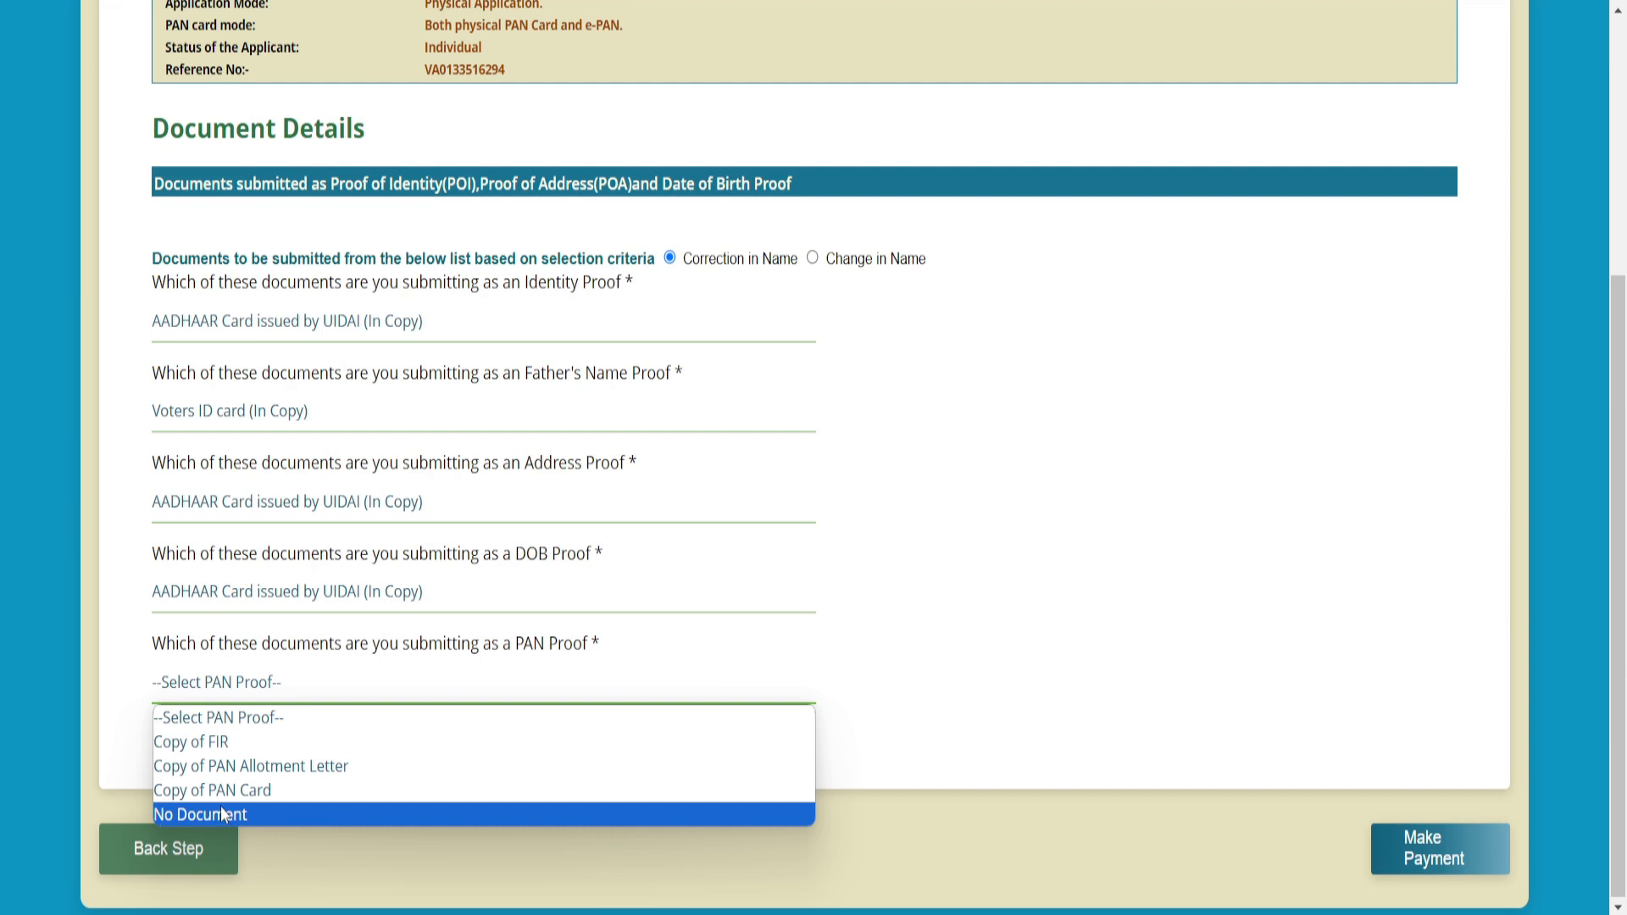
{"action": "left_click", "coordinate": [251, 782]}
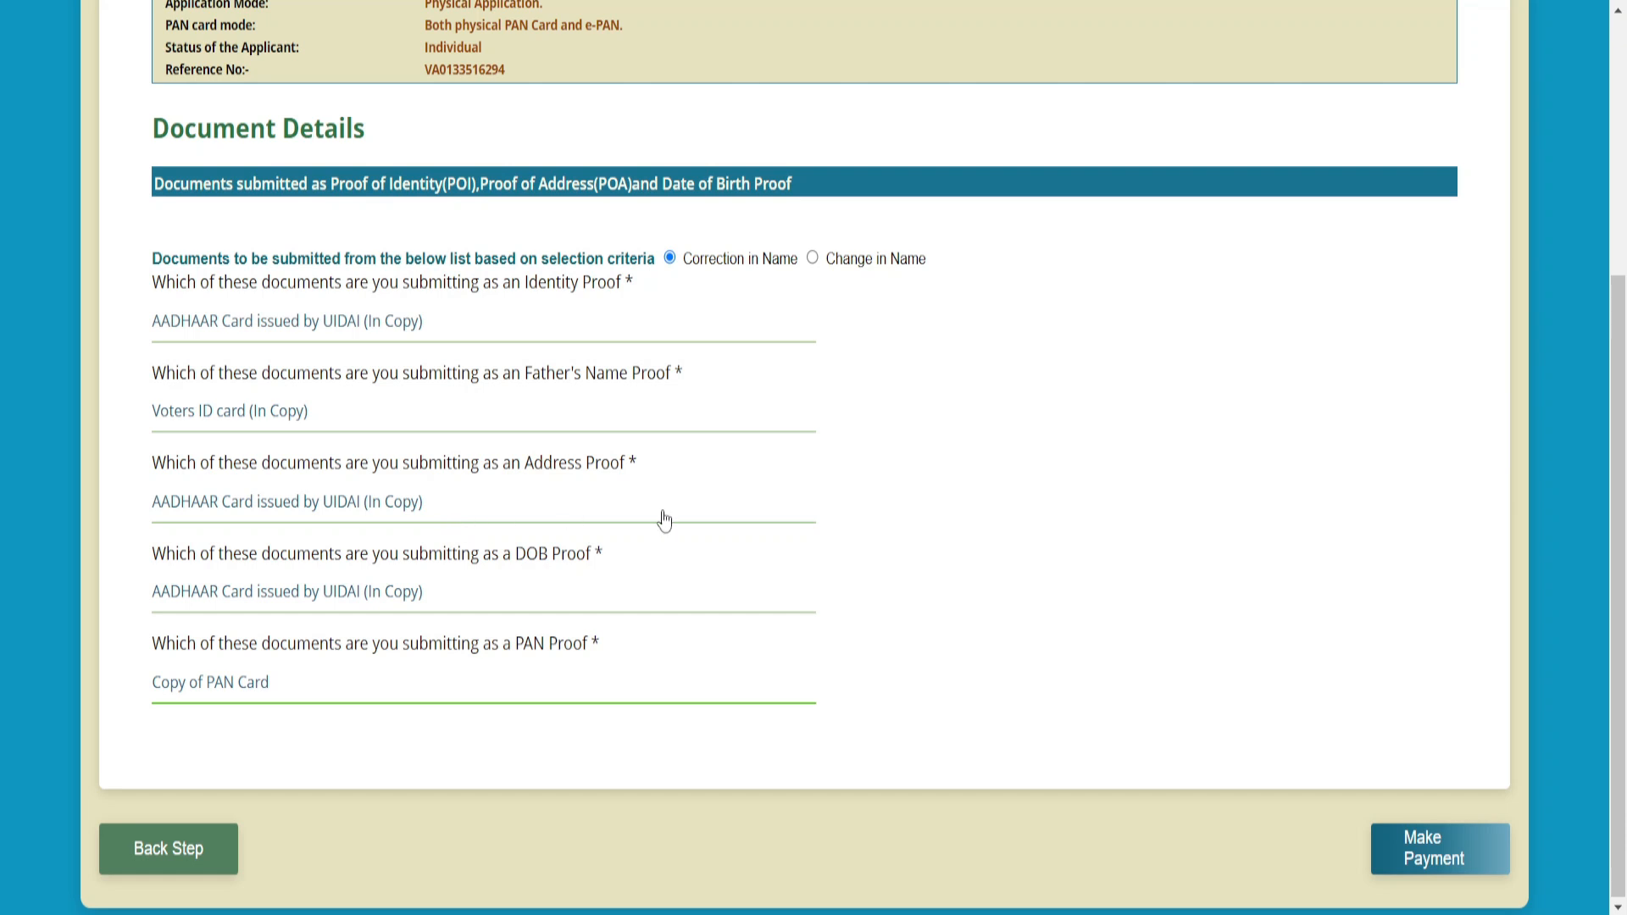
{"action": "left_click", "coordinate": [1456, 868]}
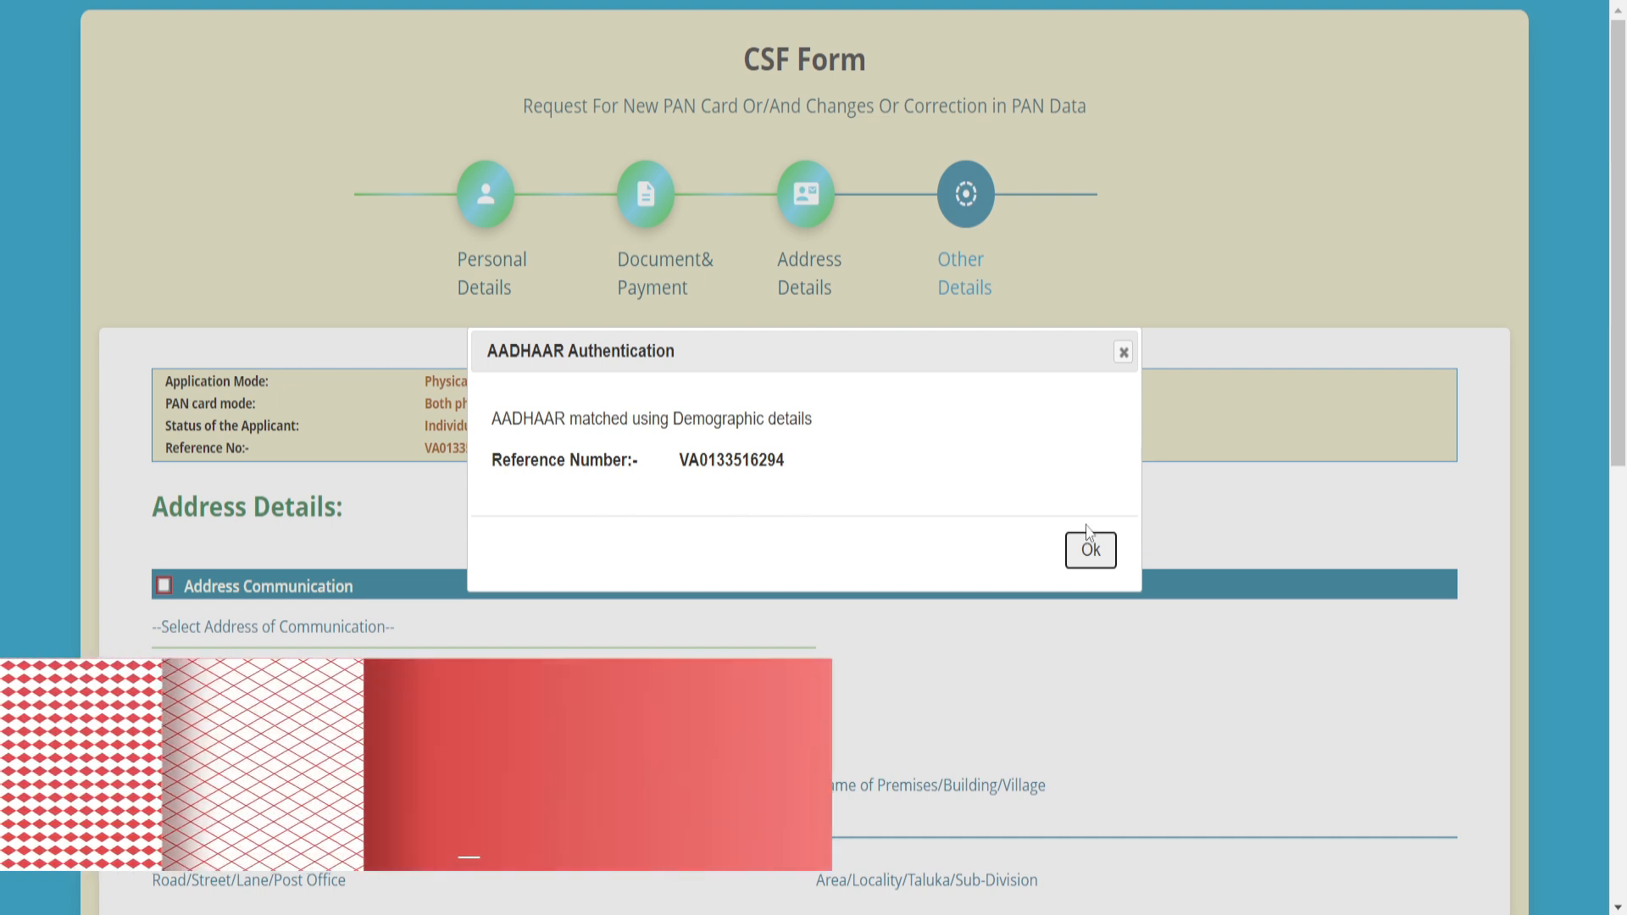
- Accept the Aadhaar match confirmation and set RESIDENCE as the communication address
{"action": "left_click", "coordinate": [1089, 550]}
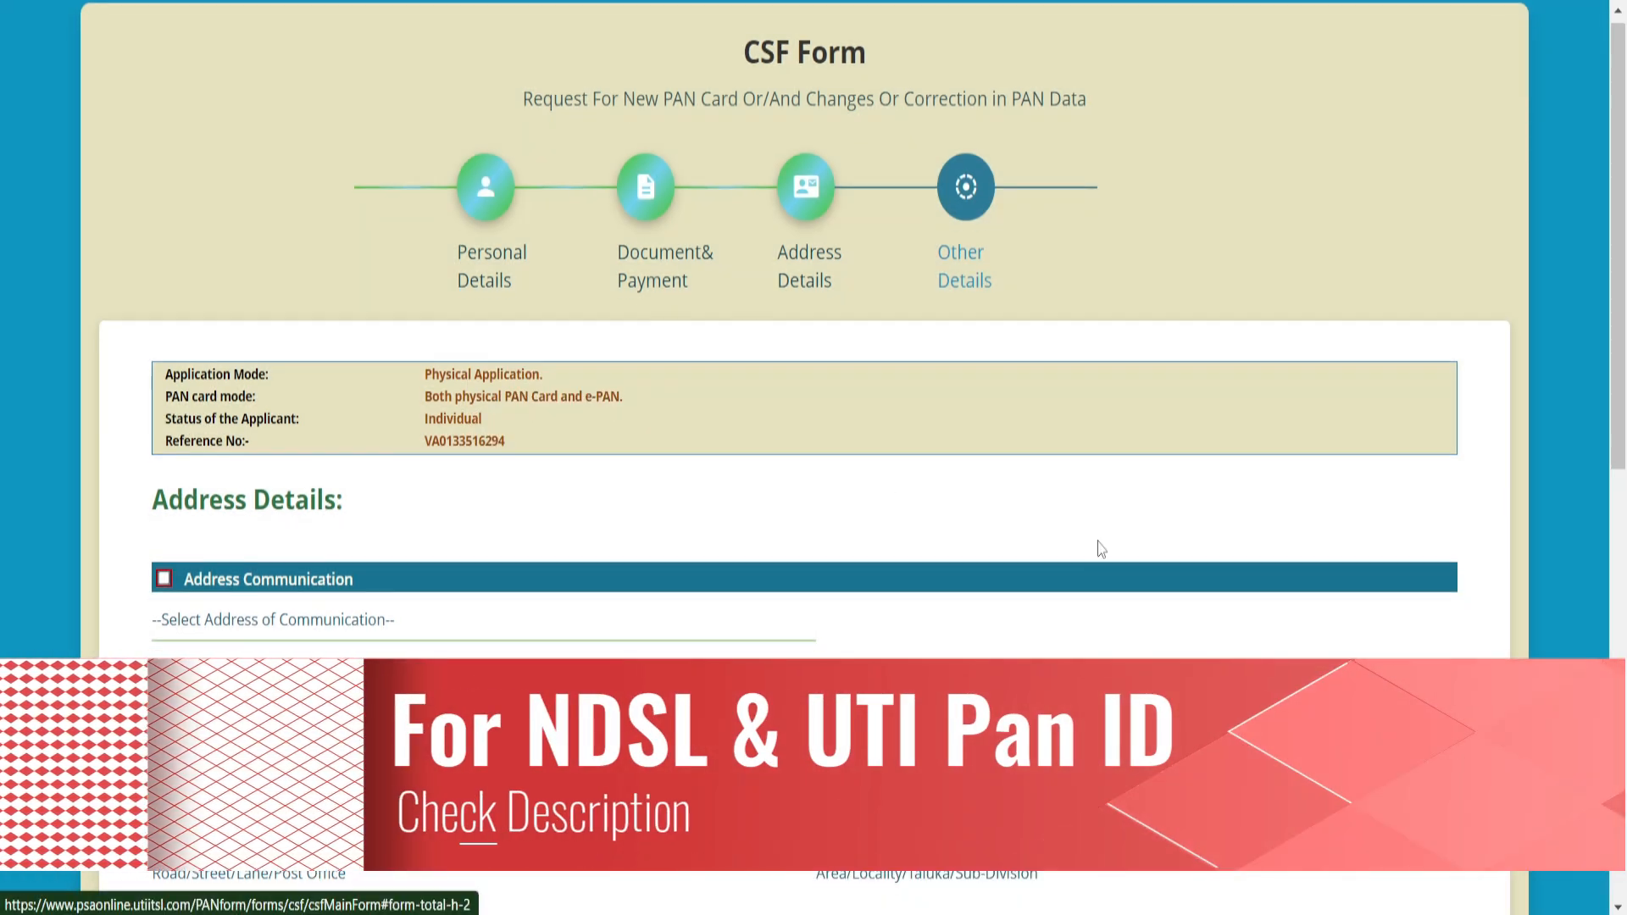
{"action": "scroll", "coordinate": [1103, 546], "scroll_direction": "down", "scroll_amount": 3}
{"action": "scroll", "coordinate": [1105, 538], "scroll_direction": "down", "scroll_amount": 1}
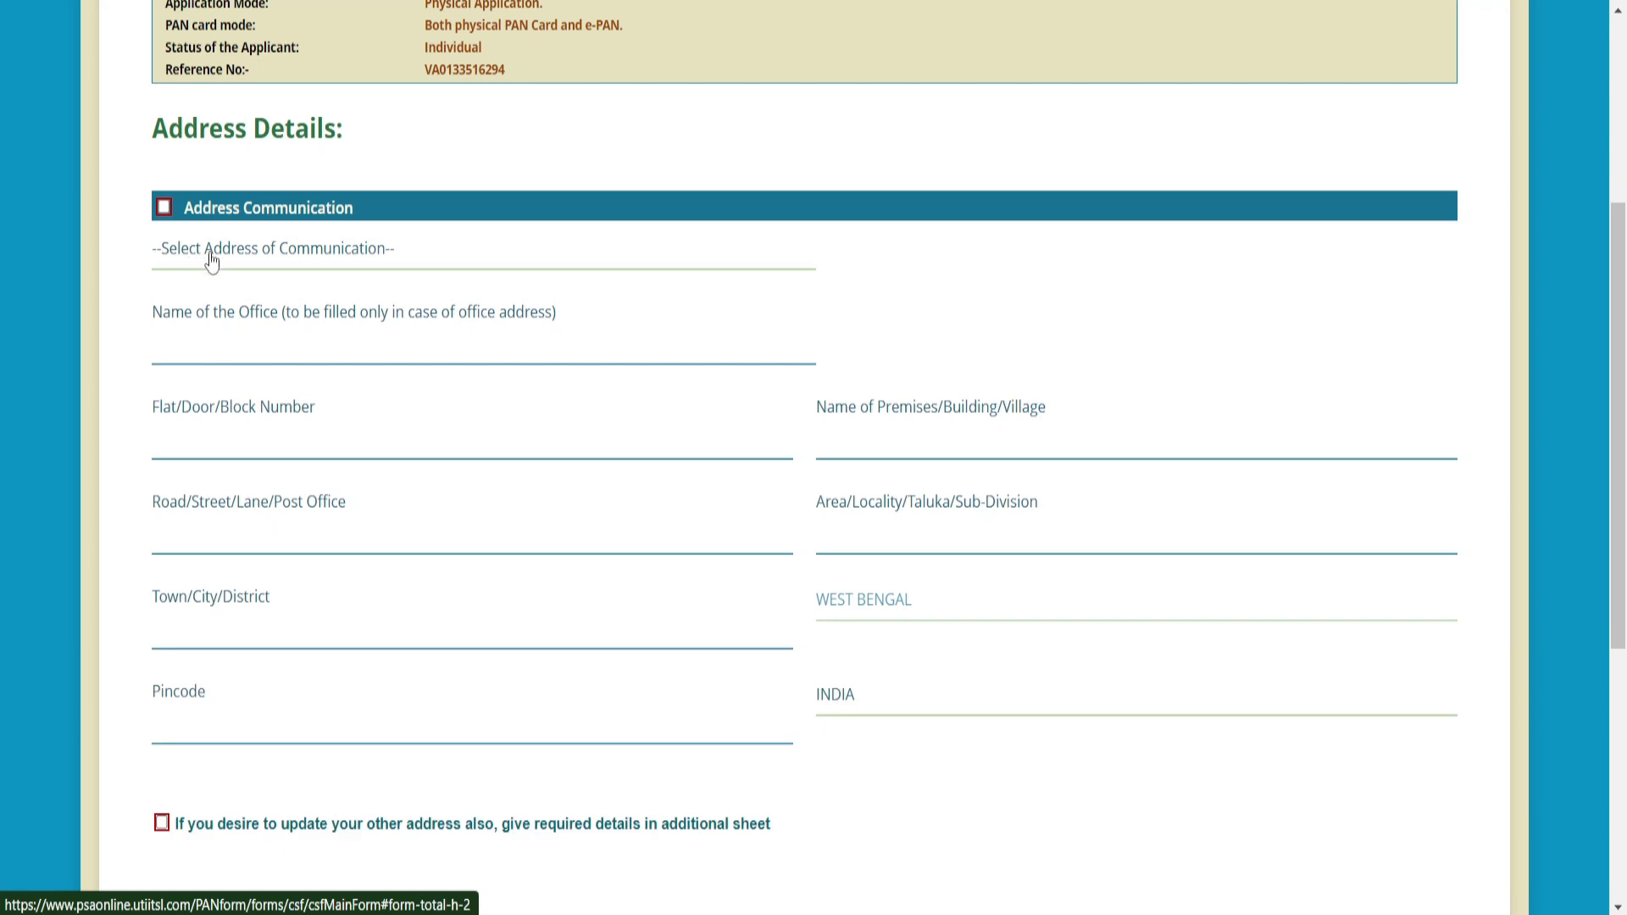
{"action": "left_click", "coordinate": [219, 266]}
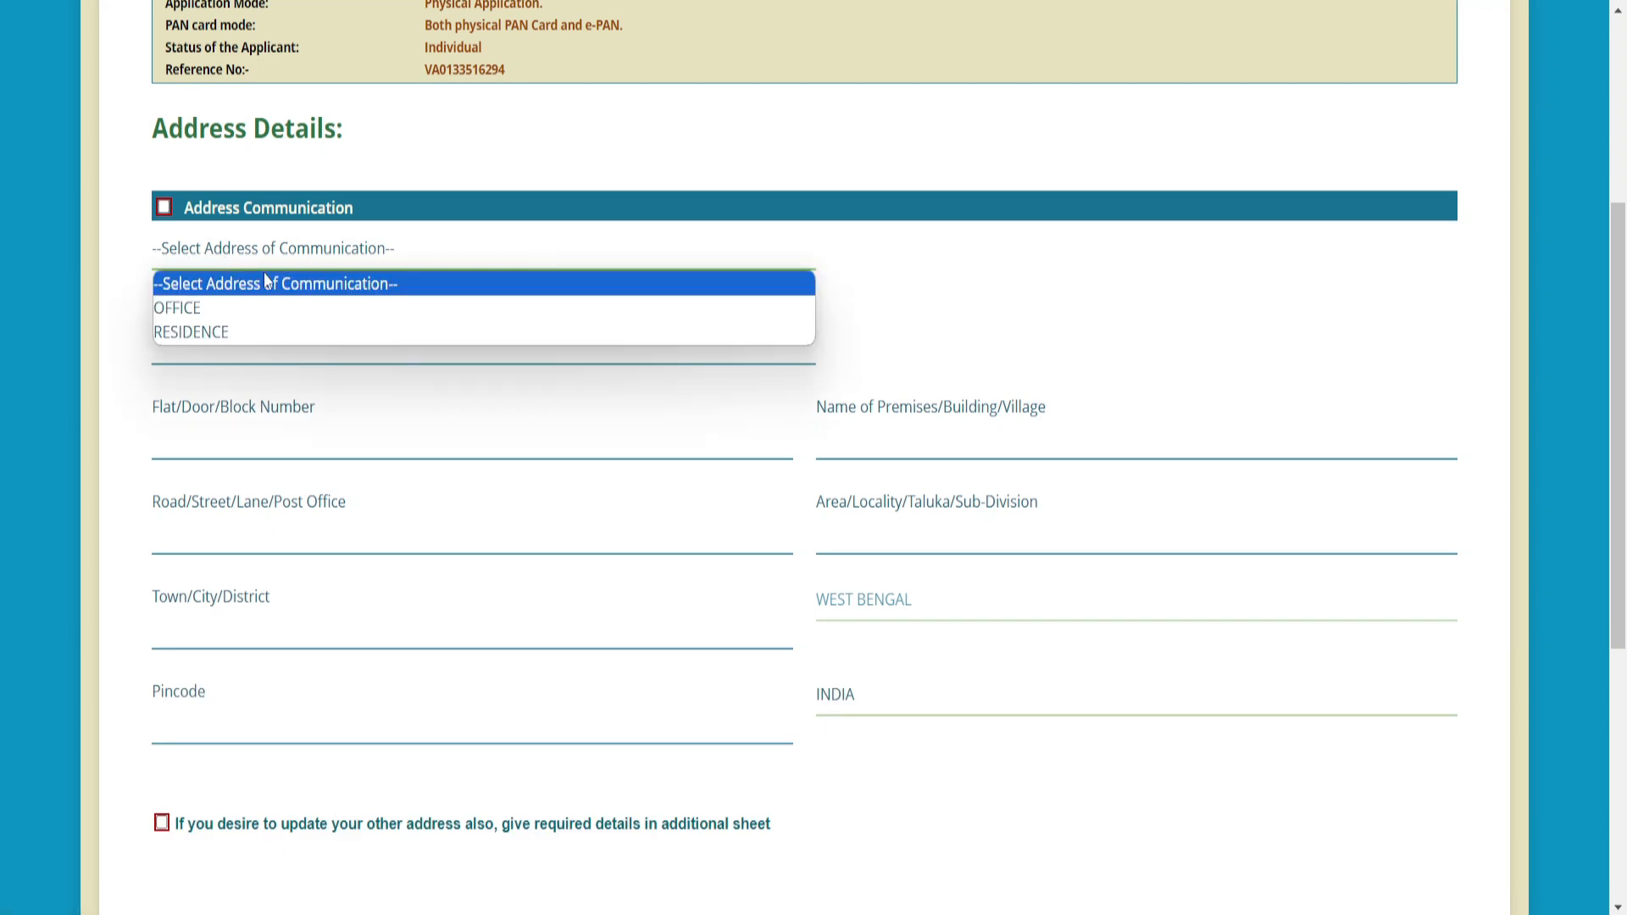
{"action": "left_click", "coordinate": [231, 338]}
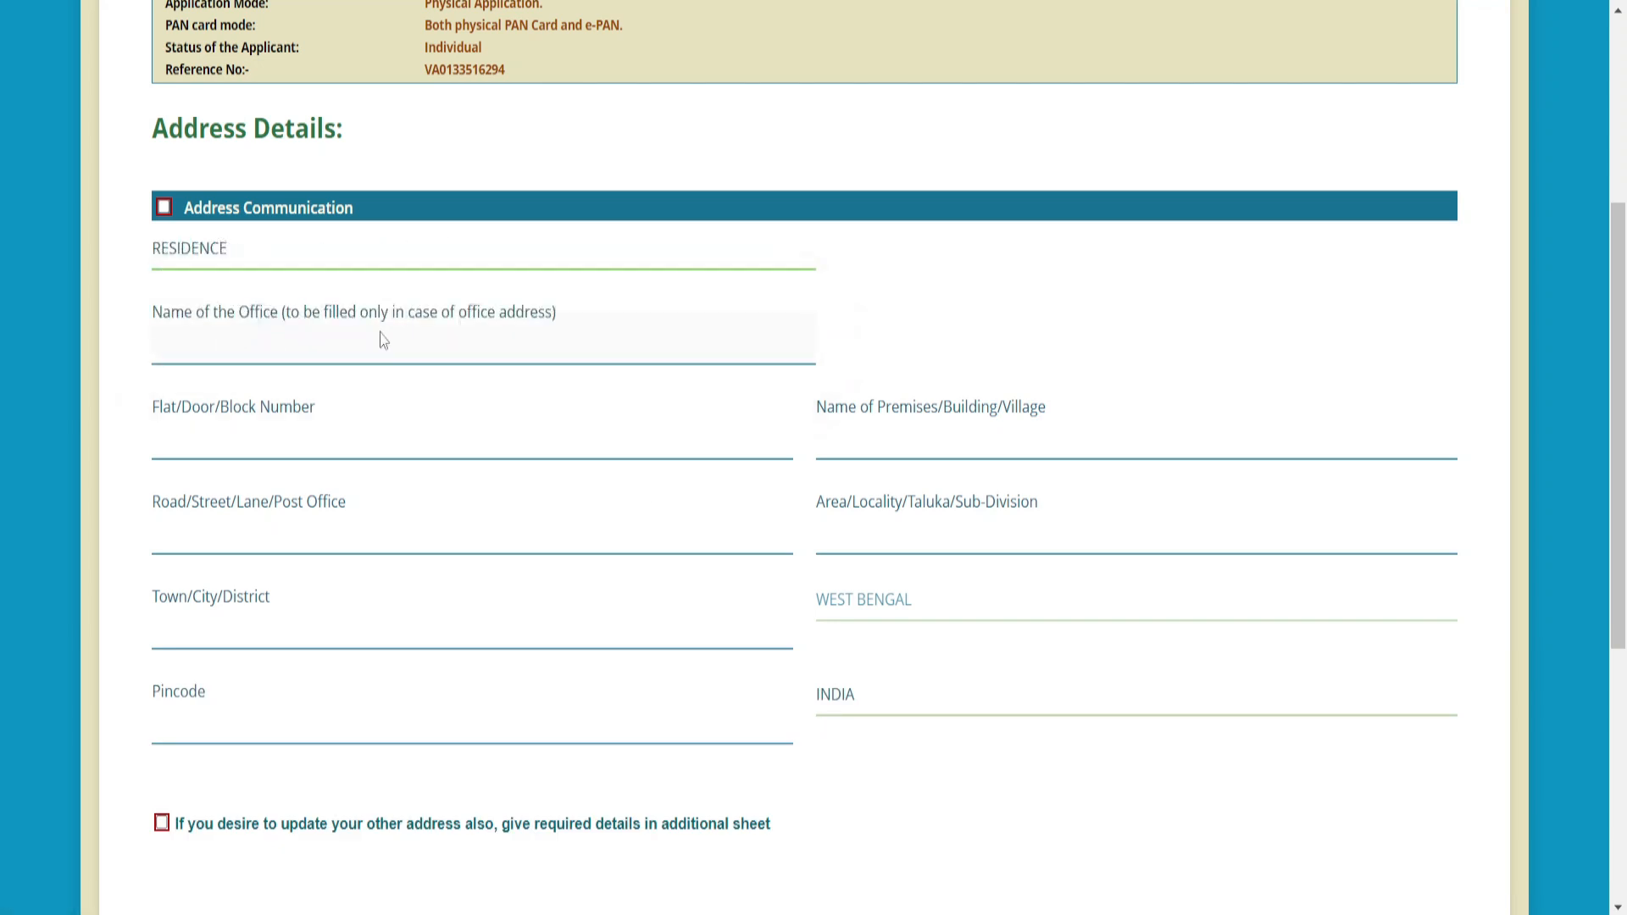
- Set the telephone ISD code to INDIA and continue to the next form step
{"action": "scroll", "coordinate": [365, 314], "scroll_direction": "down", "scroll_amount": 3}
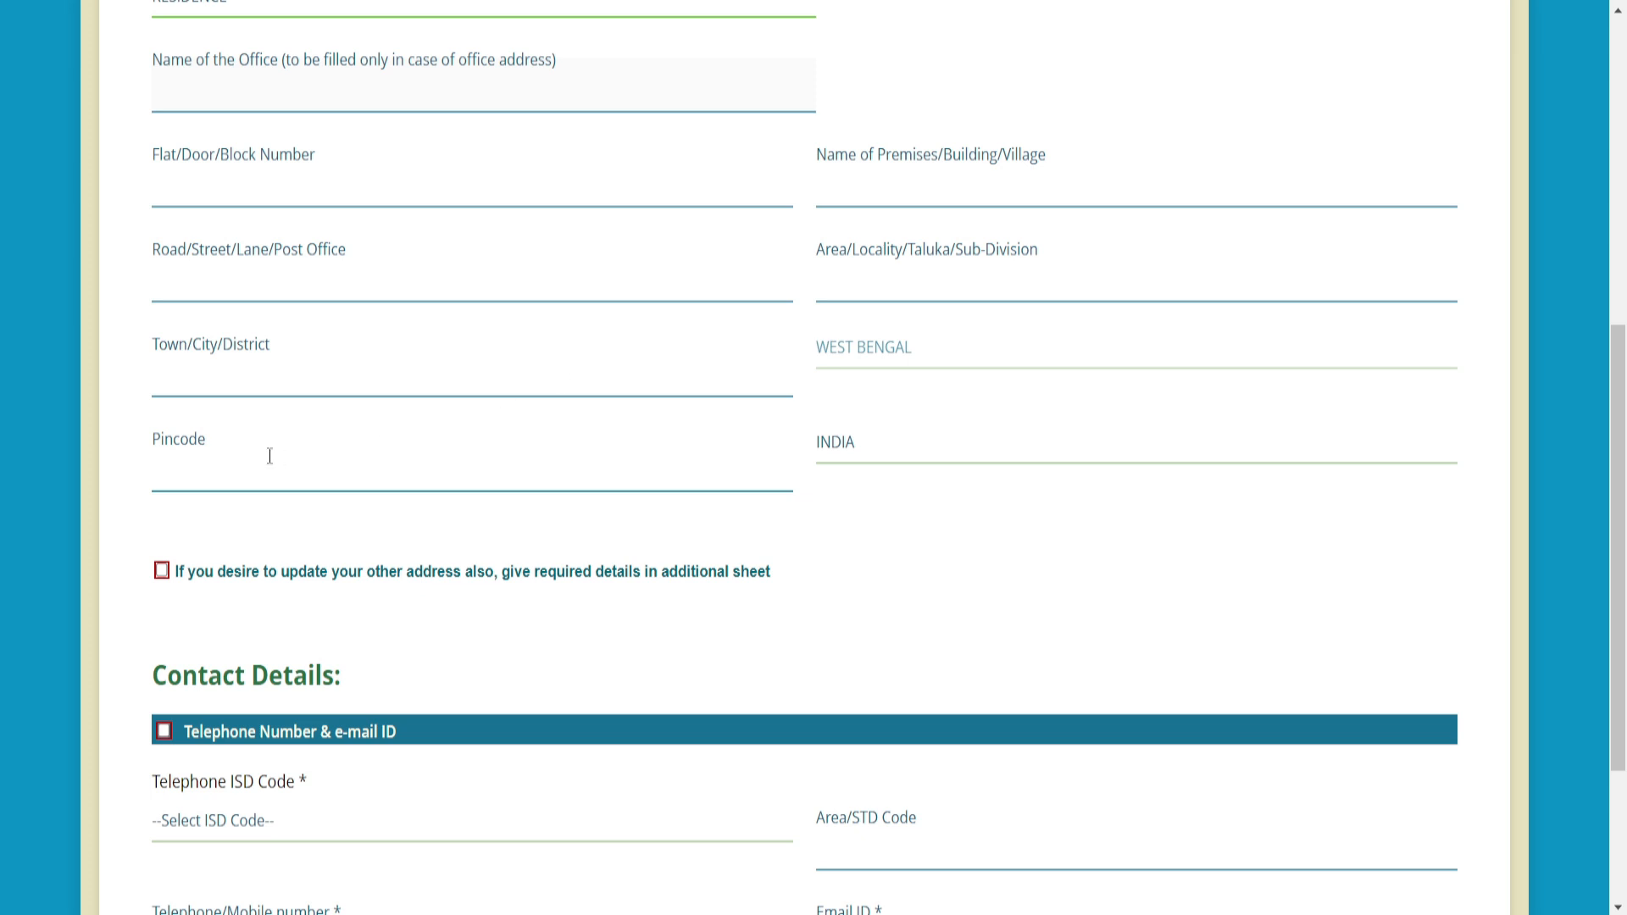
{"action": "scroll", "coordinate": [495, 314], "scroll_direction": "down", "scroll_amount": 3}
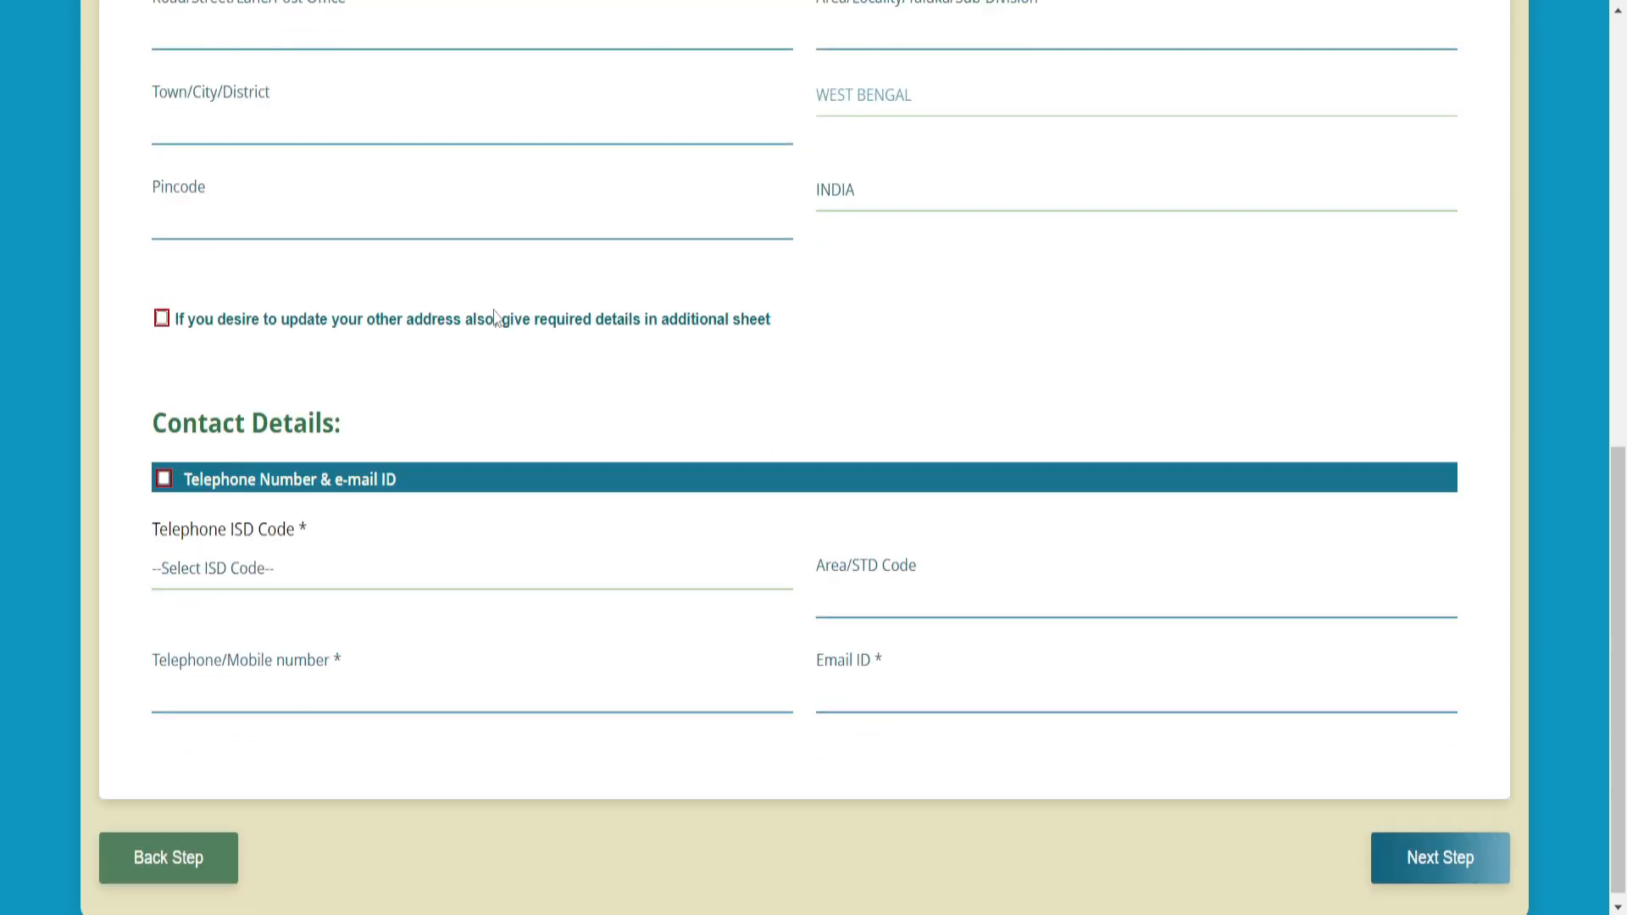
{"action": "left_click", "coordinate": [245, 559]}
{"action": "type", "text": "india"}
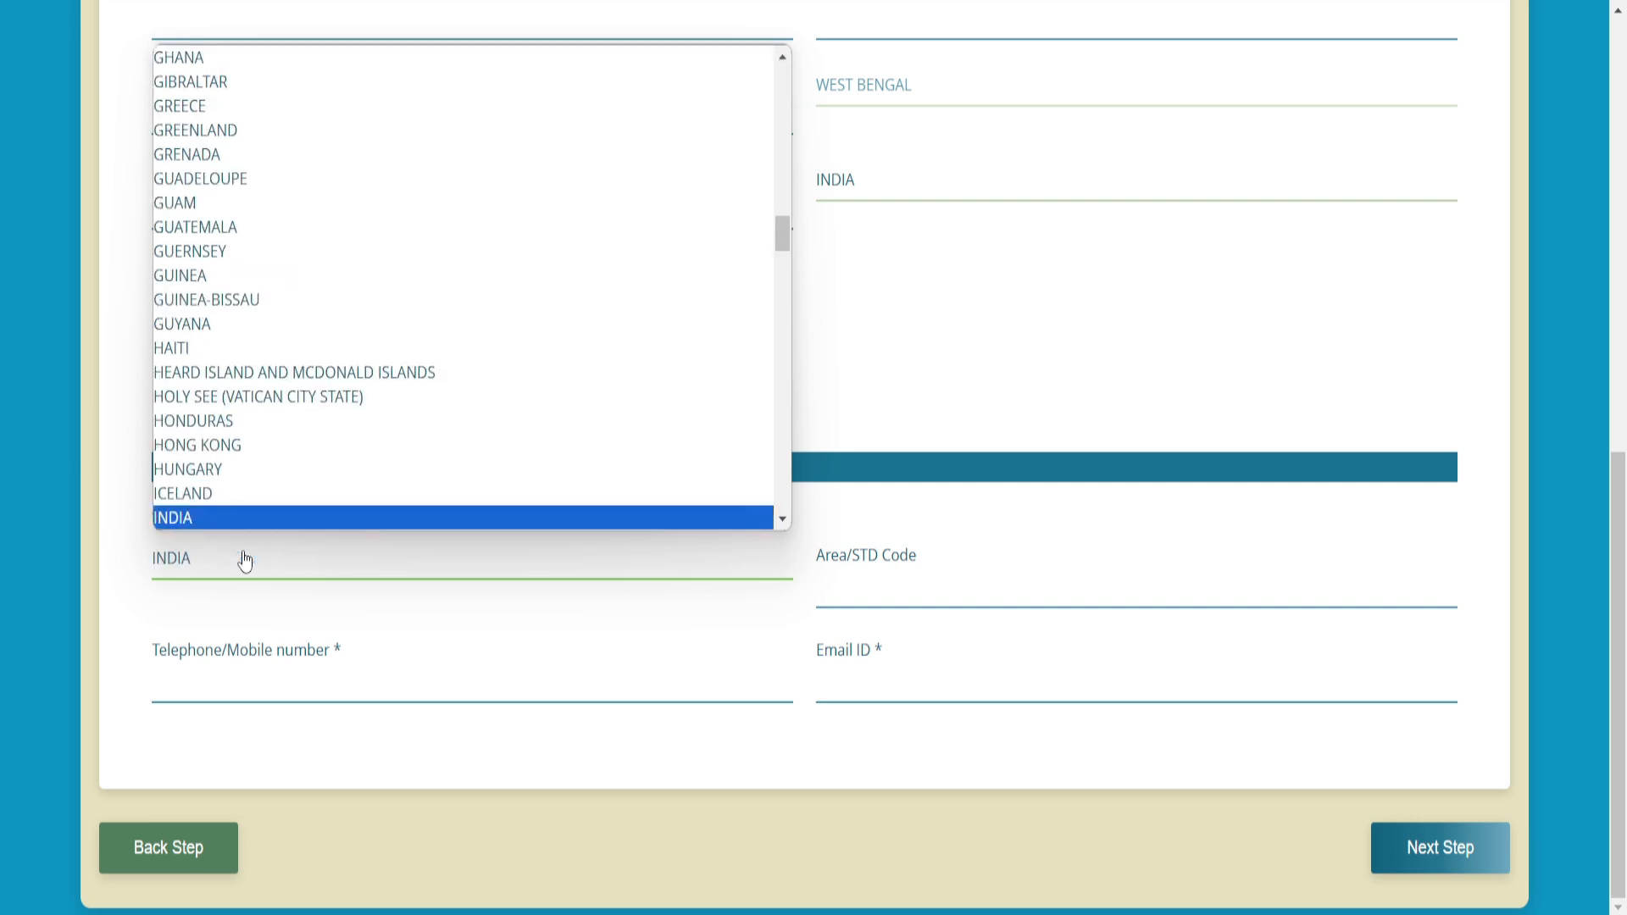
{"action": "key", "text": "Return"}
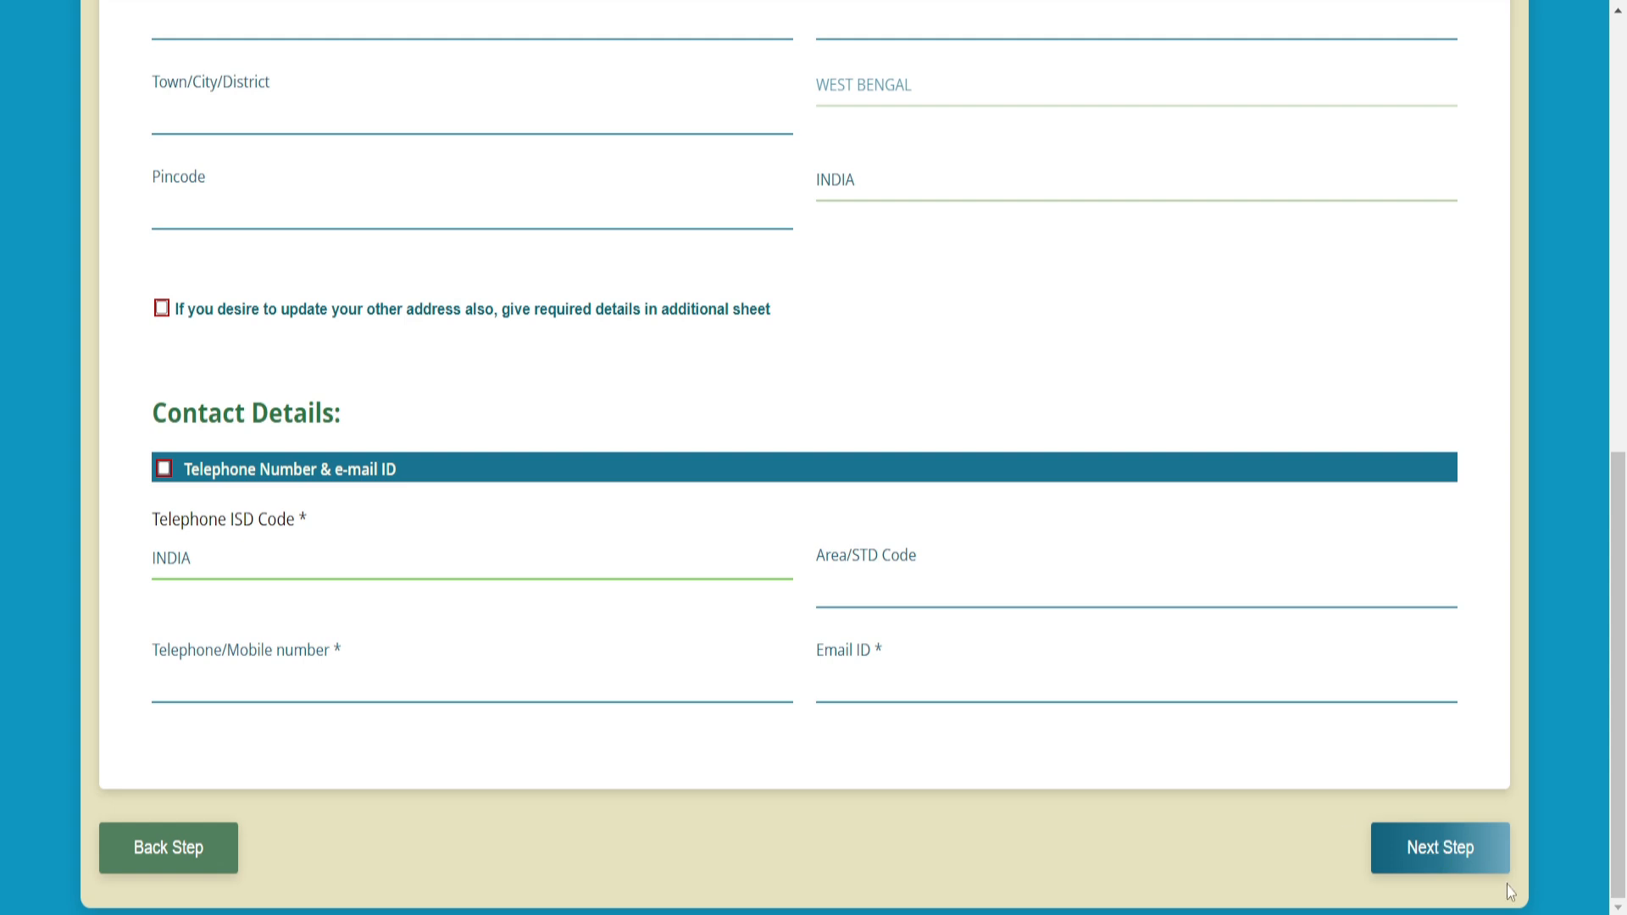
{"action": "left_click", "coordinate": [1489, 872]}
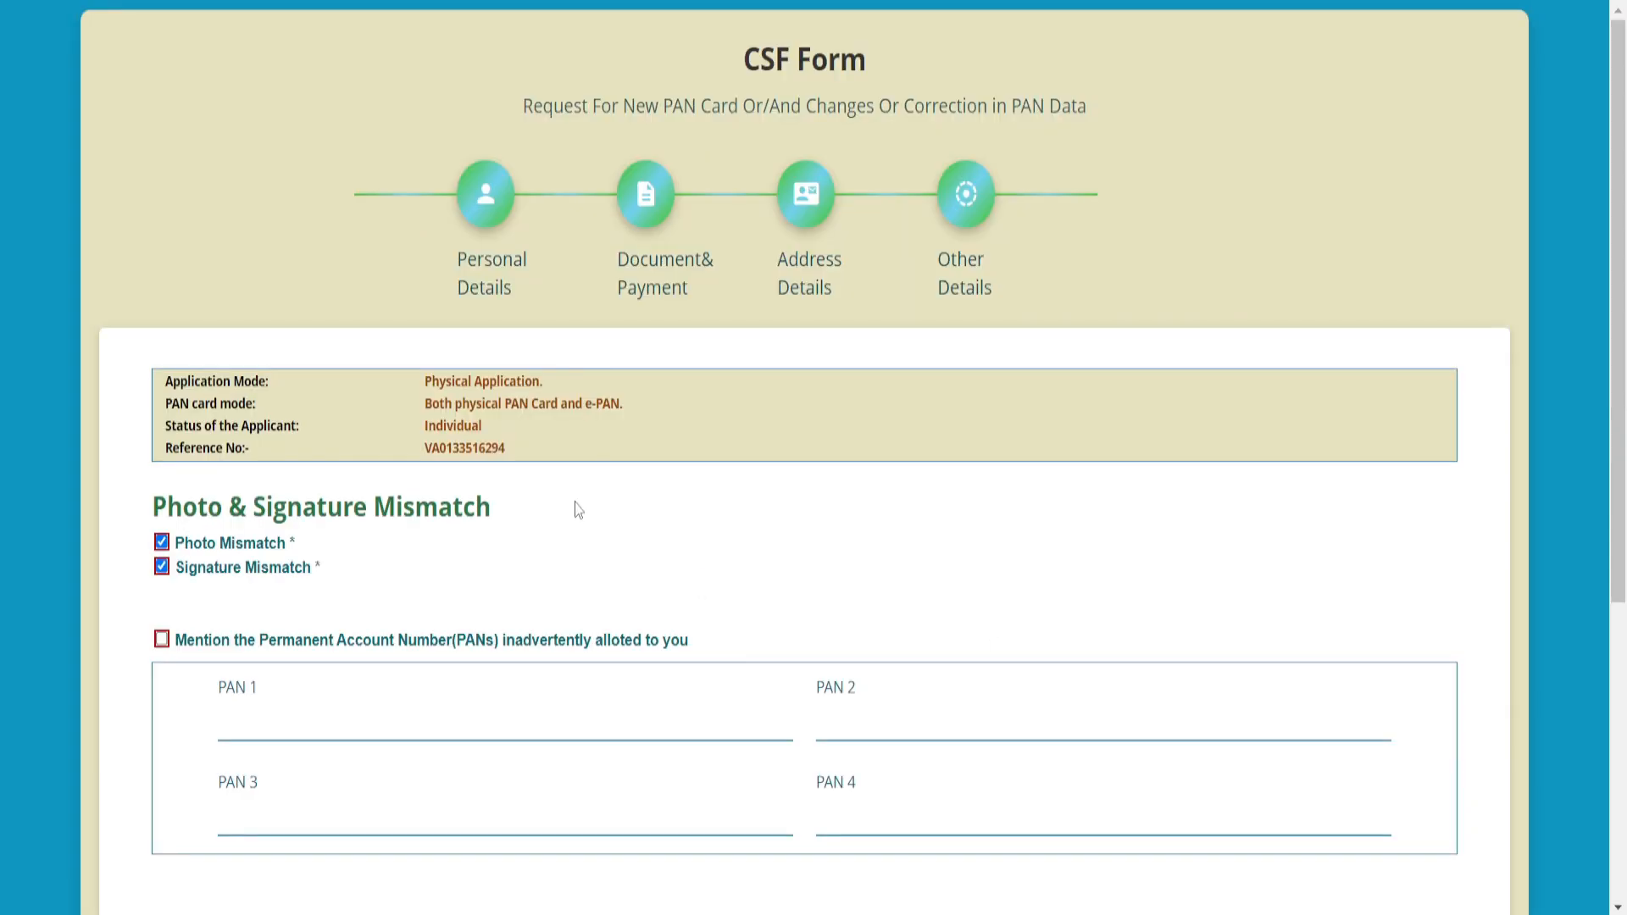
- Enter the applicant's name in the declaration, set 3 enclosed documents, and submit the CSF form
{"action": "scroll", "coordinate": [576, 508], "scroll_direction": "down", "scroll_amount": 5}
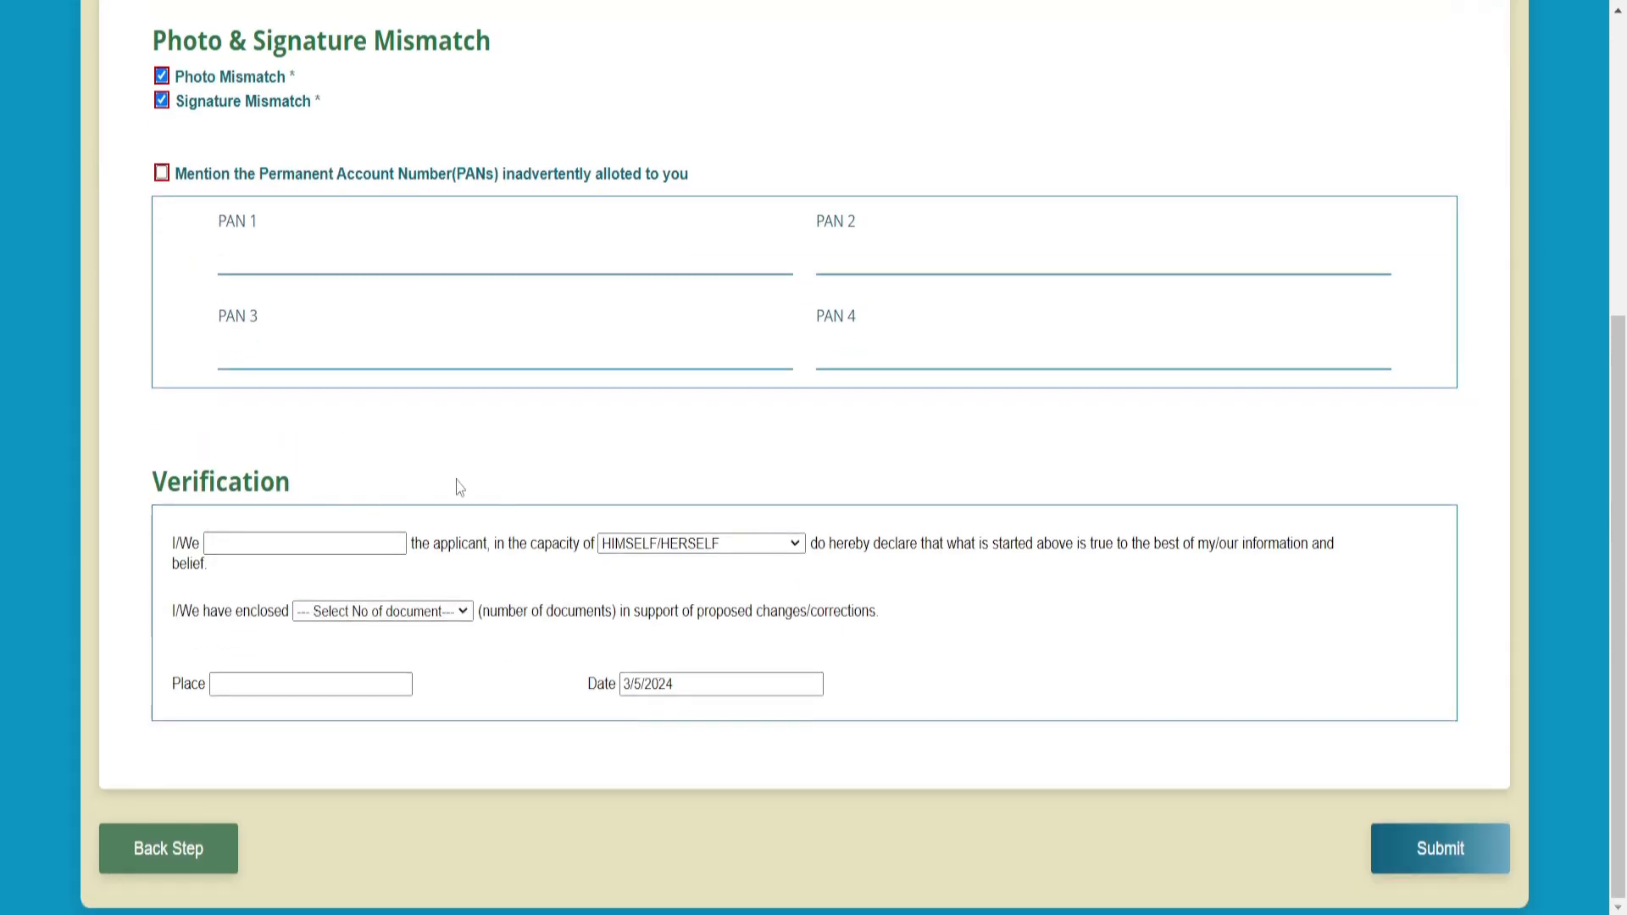
{"action": "left_click", "coordinate": [252, 548]}
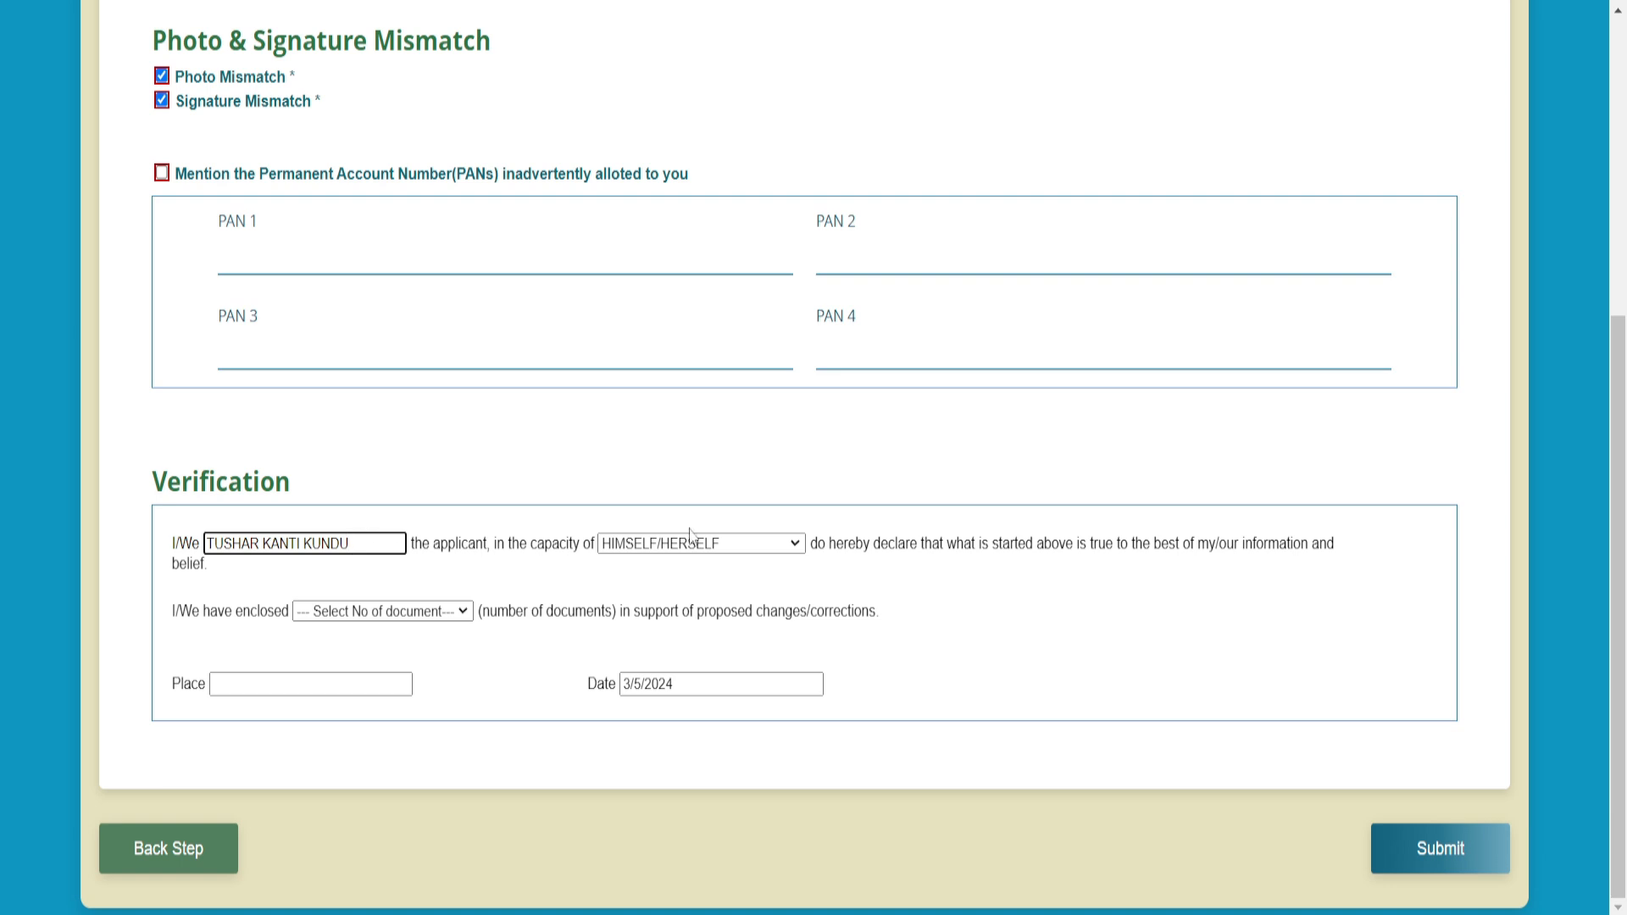
{"action": "left_click", "coordinate": [335, 618]}
{"action": "left_click", "coordinate": [322, 690]}
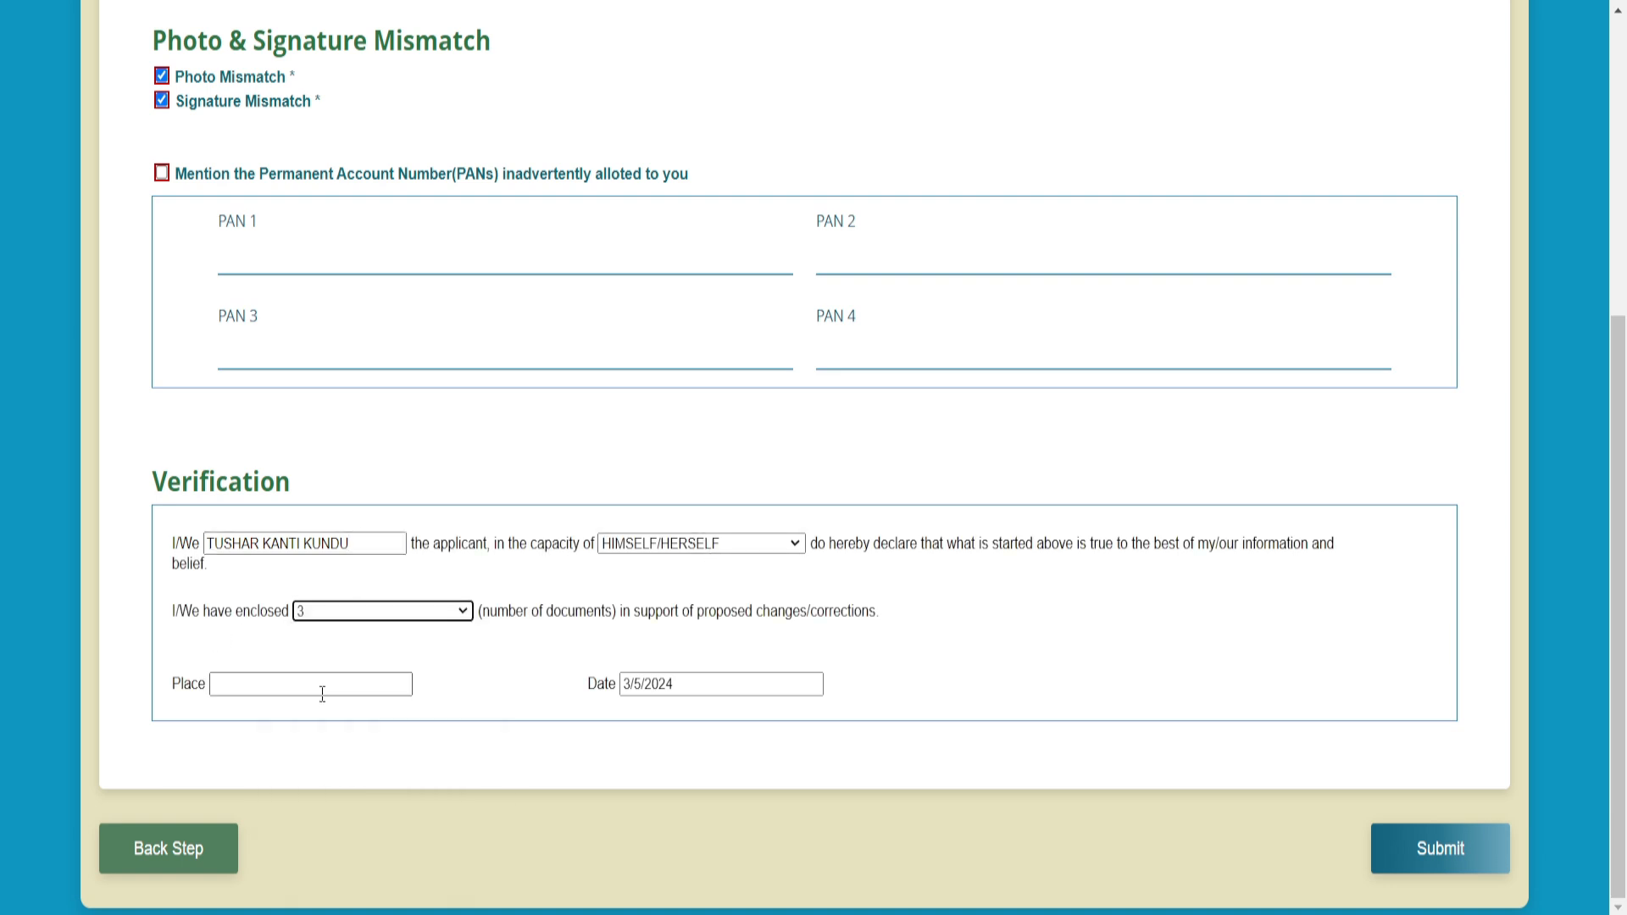
{"action": "left_click", "coordinate": [269, 685]}
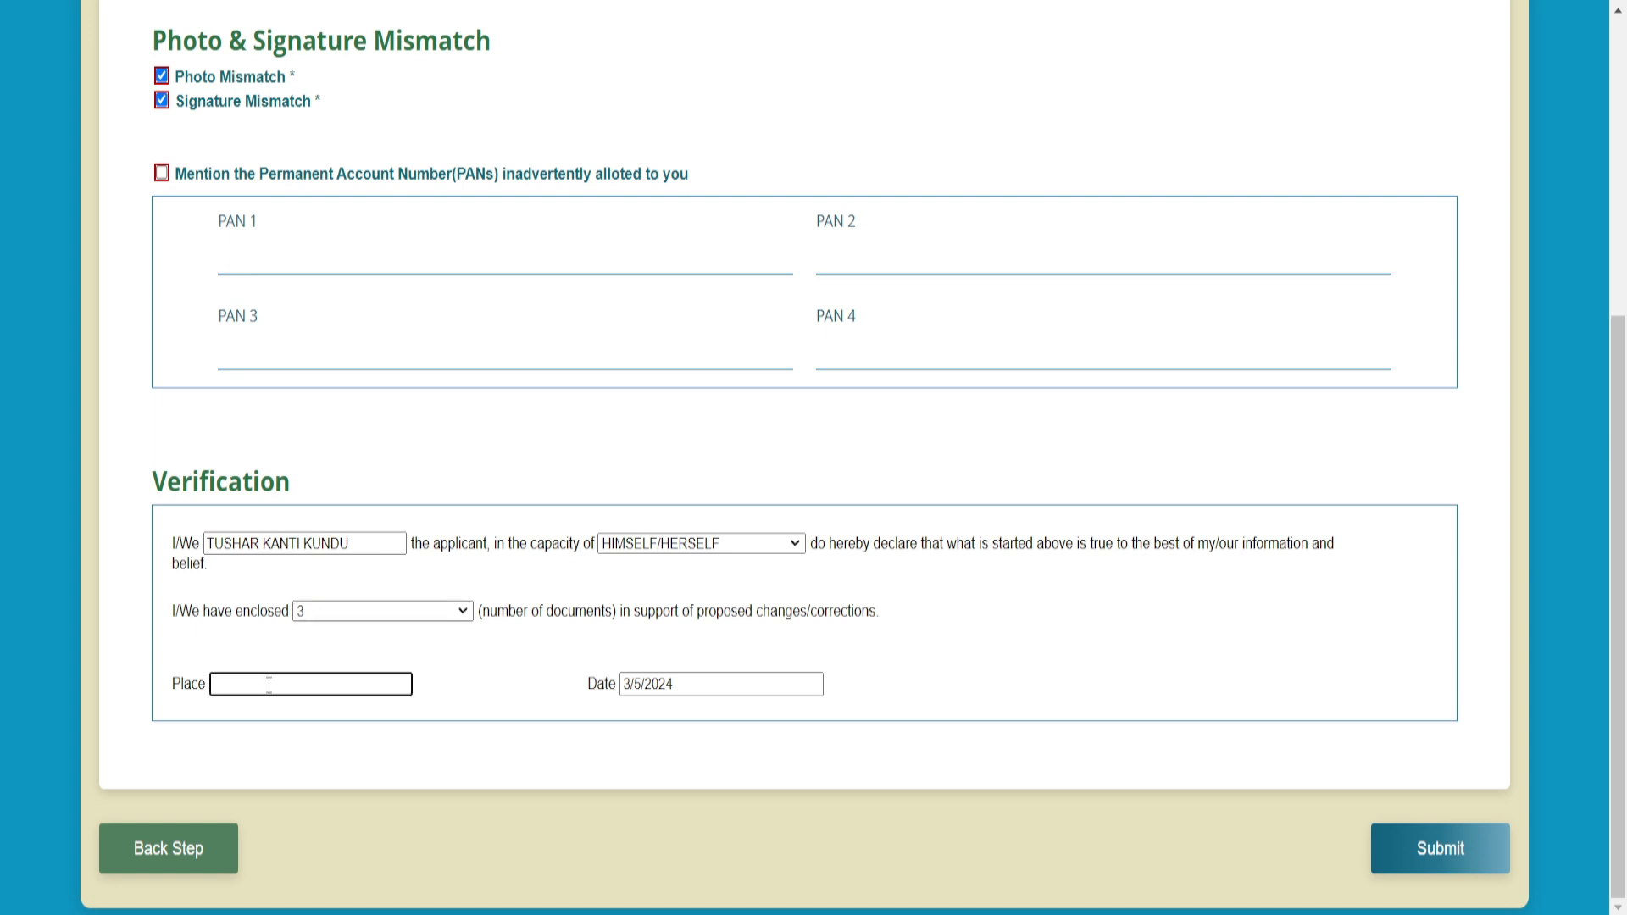
{"action": "left_click", "coordinate": [1441, 849]}
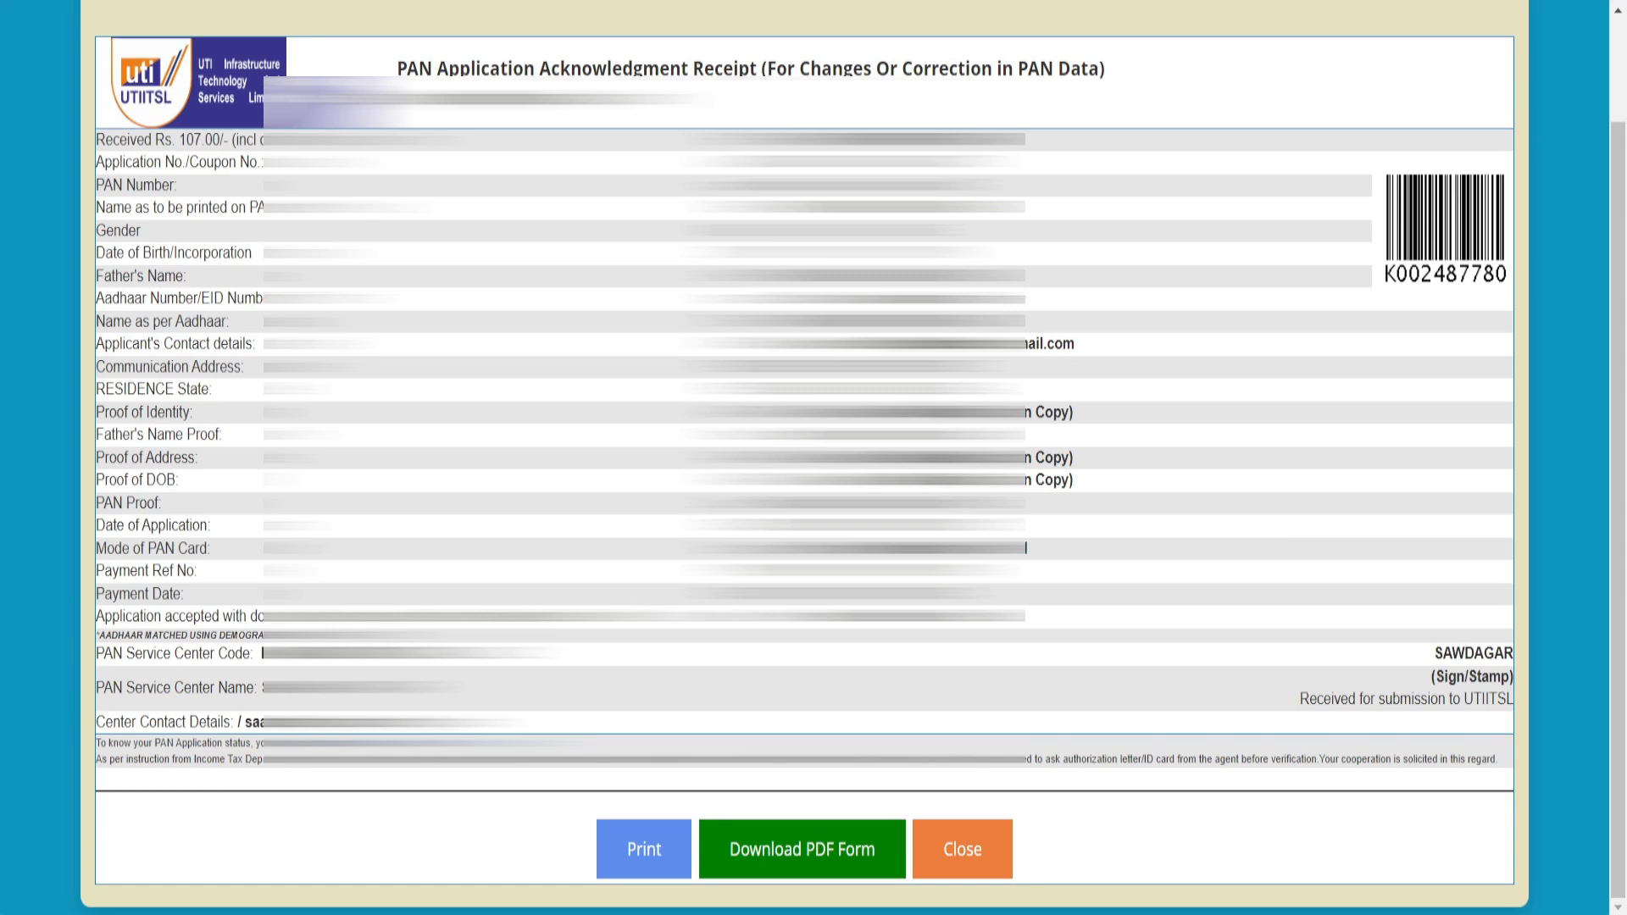
- Download the PAN application acknowledgment receipt as a PDF form
{"action": "left_click", "coordinate": [820, 863]}
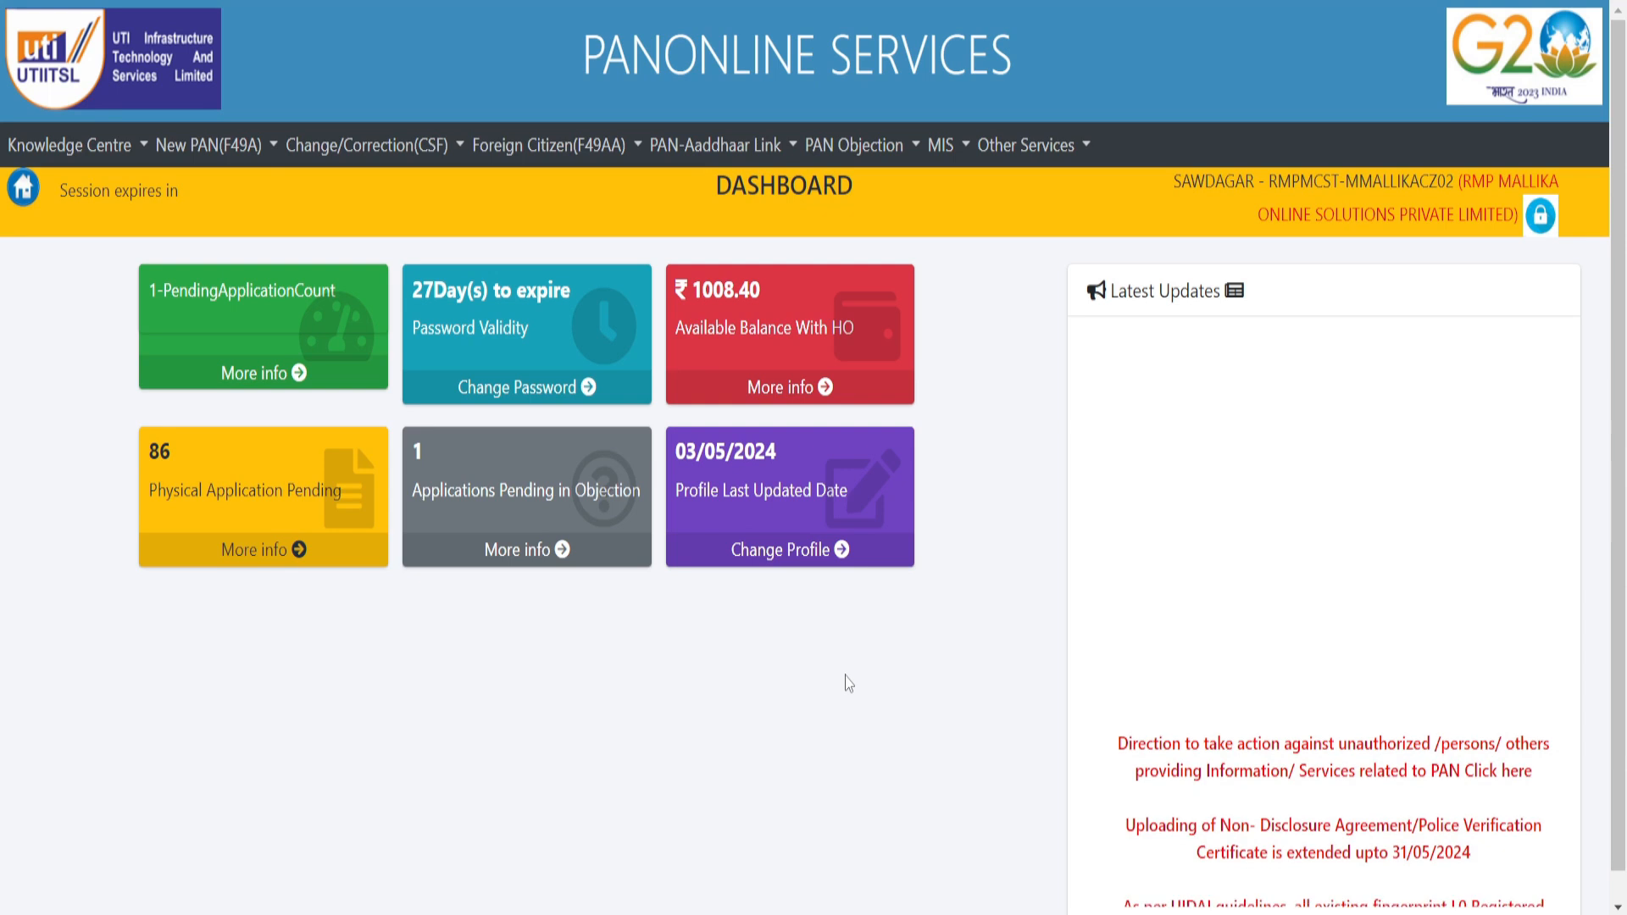
- Go to Change/Correction (CSF) > Documents > Upload Document (CSF) to list pending CSF applications
{"action": "left_click", "coordinate": [412, 150]}
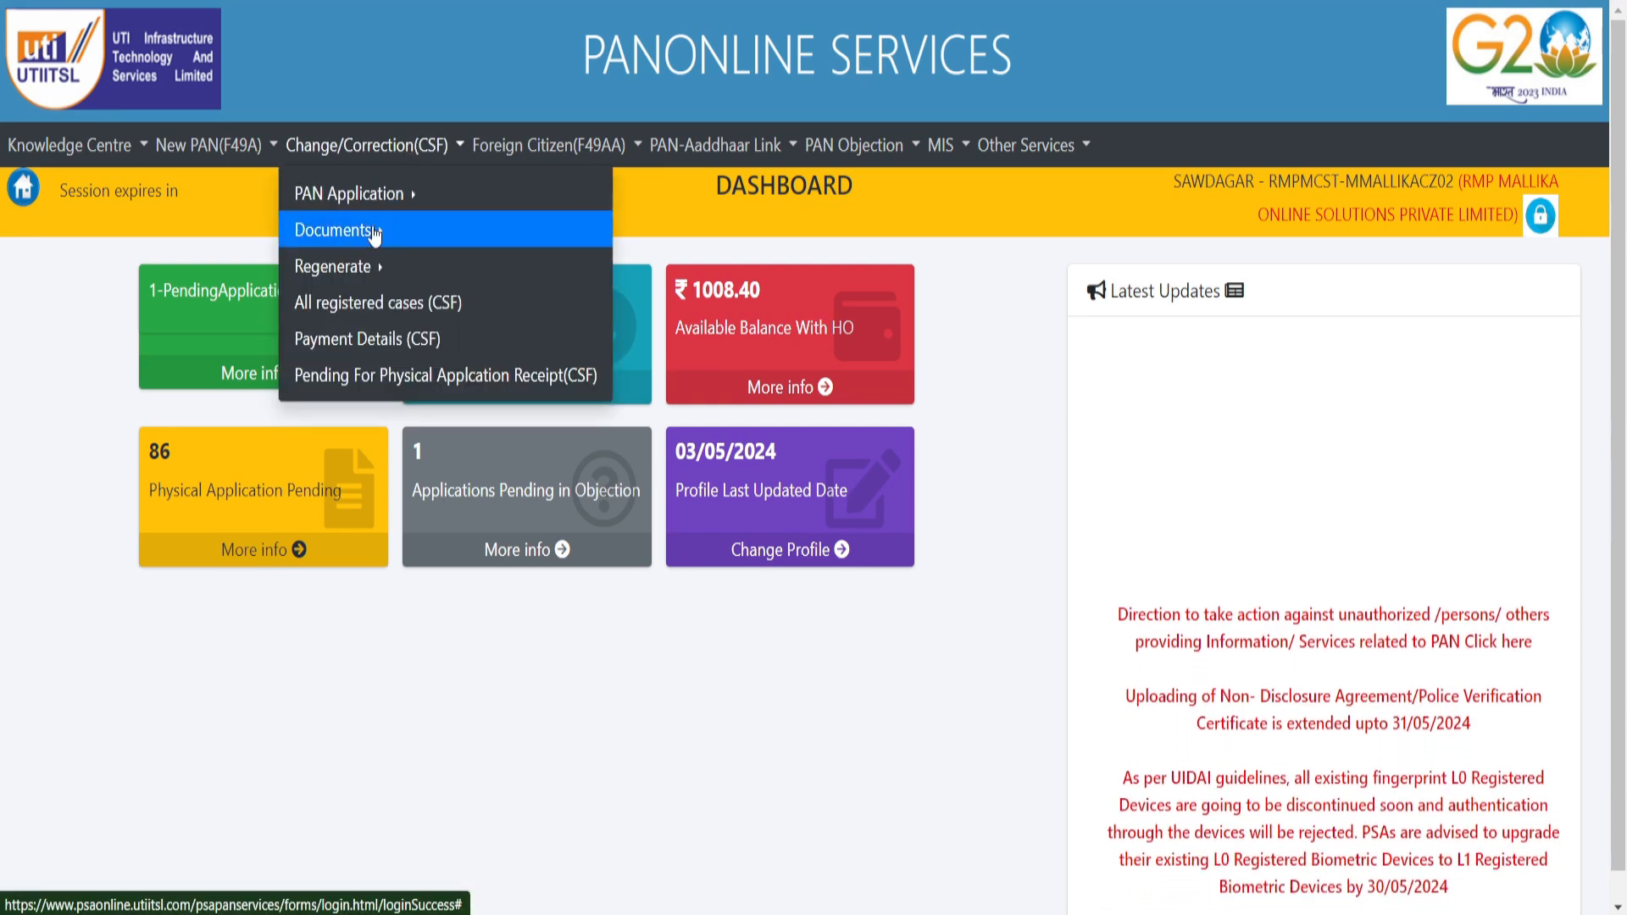
{"action": "left_click", "coordinate": [407, 233]}
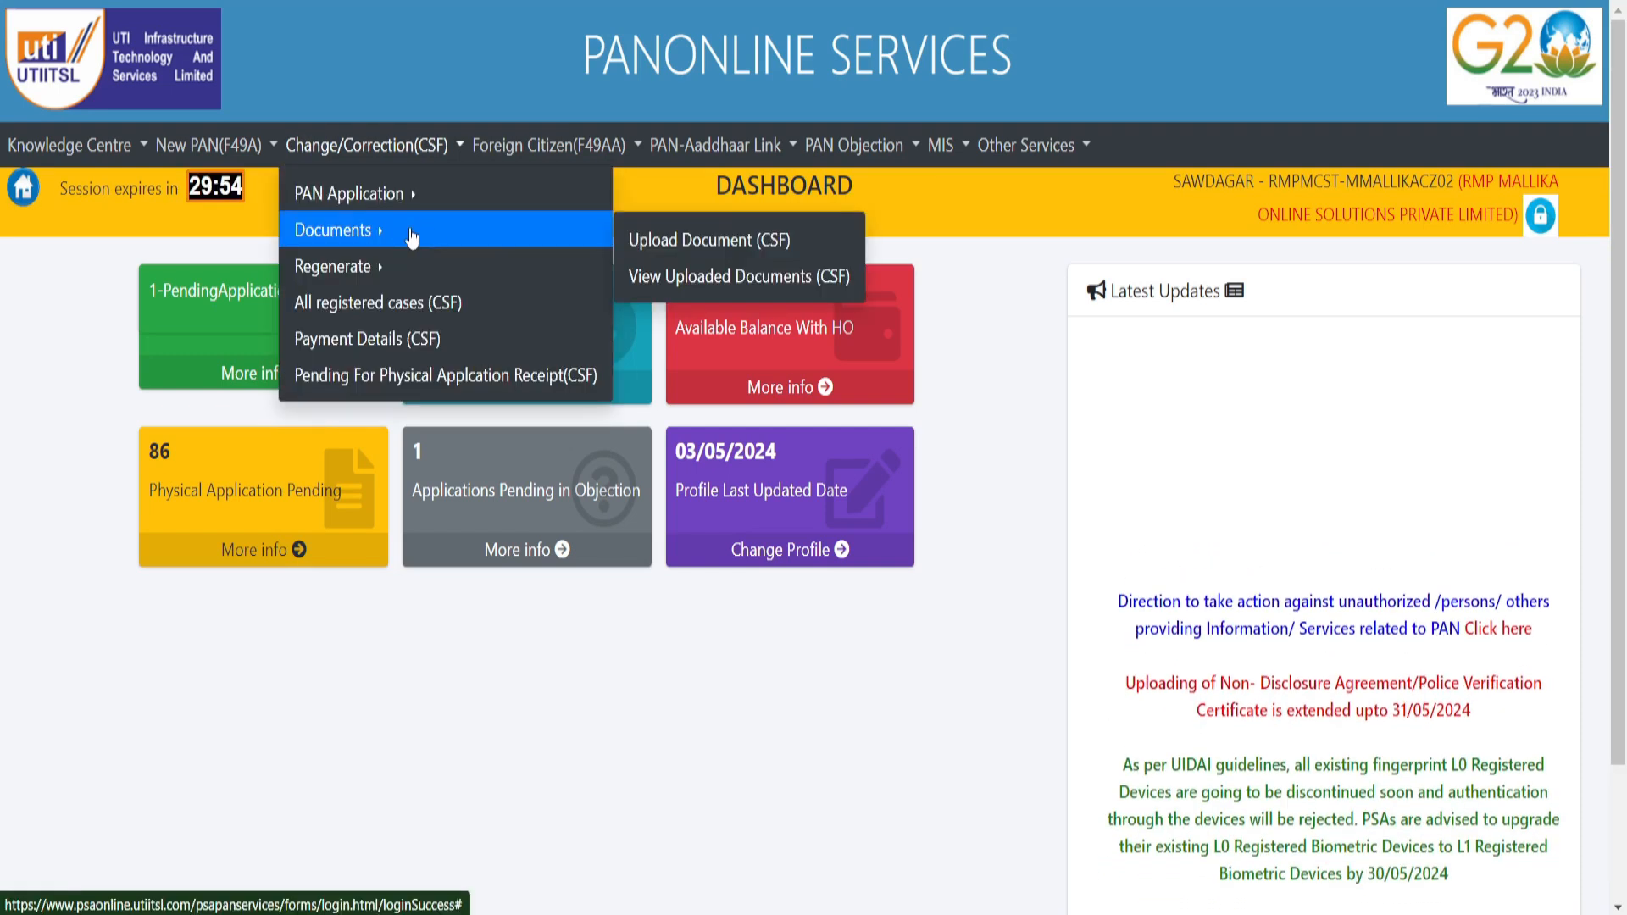
{"action": "left_click", "coordinate": [689, 245]}
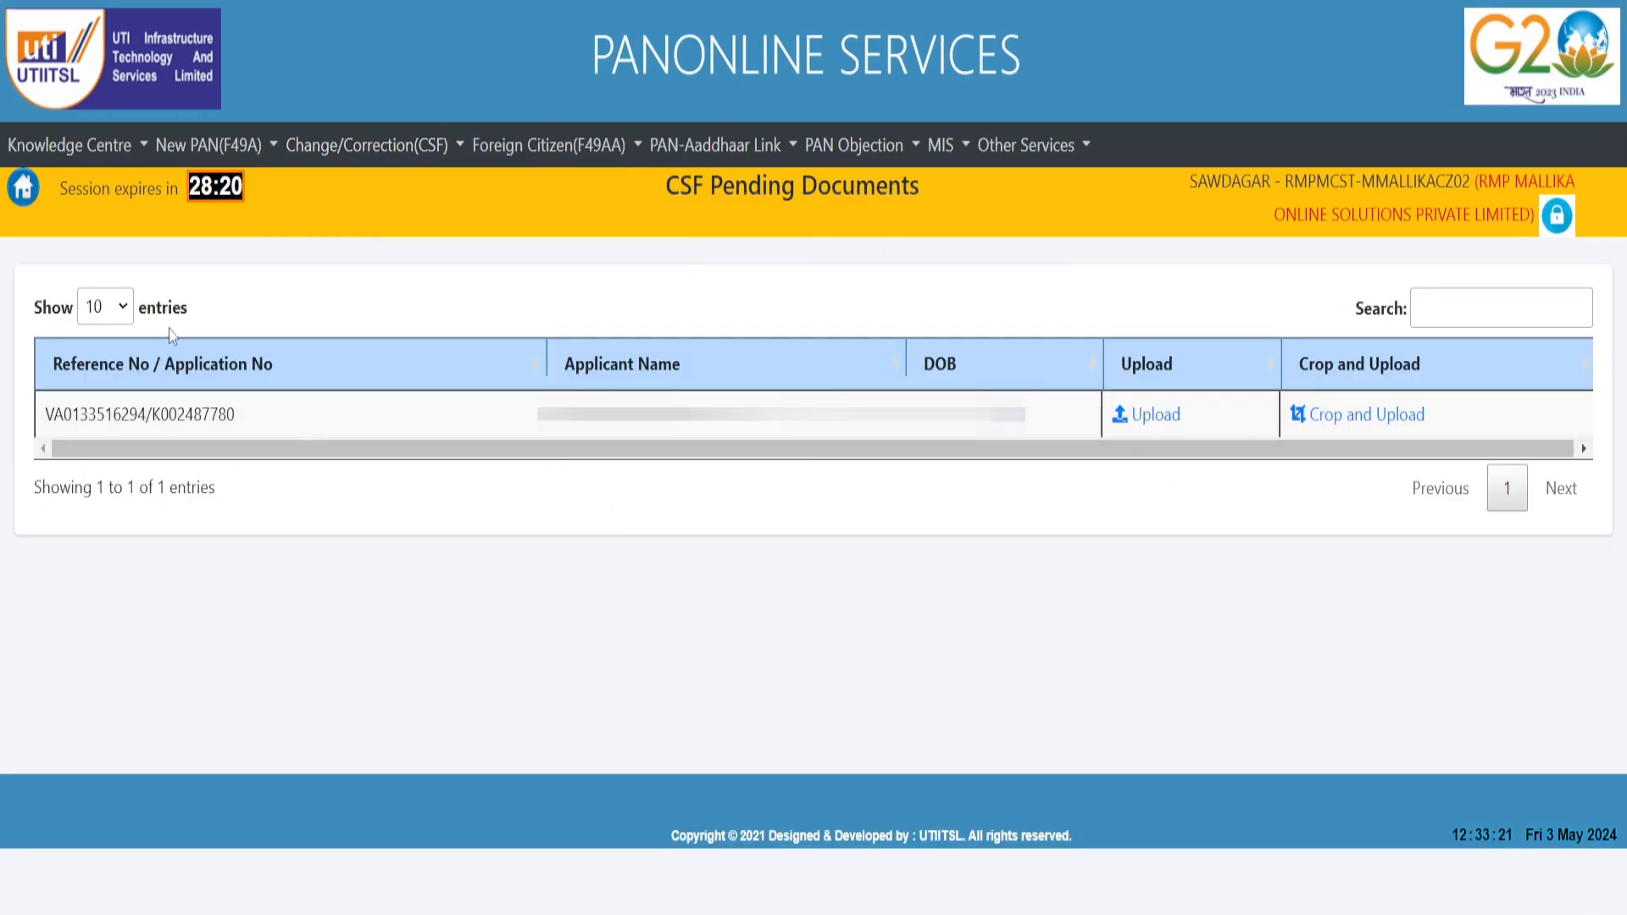
- Start Crop and Upload for the pending entry and upload the scanned PDF Image_Image (3)
{"action": "left_click", "coordinate": [1384, 416]}
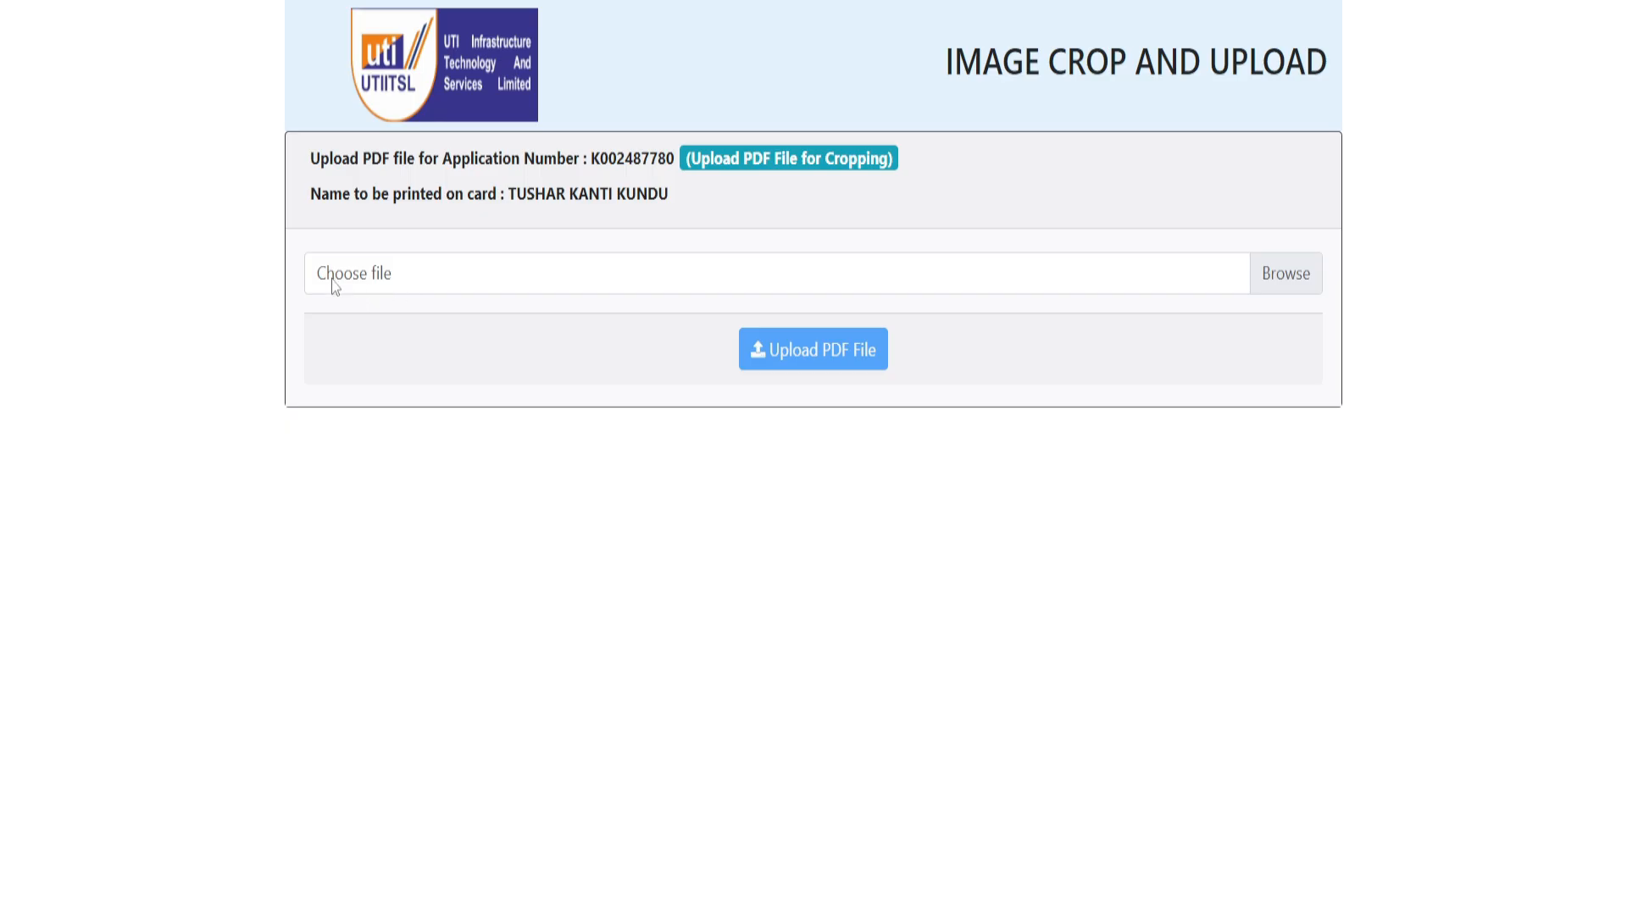
{"action": "left_click", "coordinate": [395, 281]}
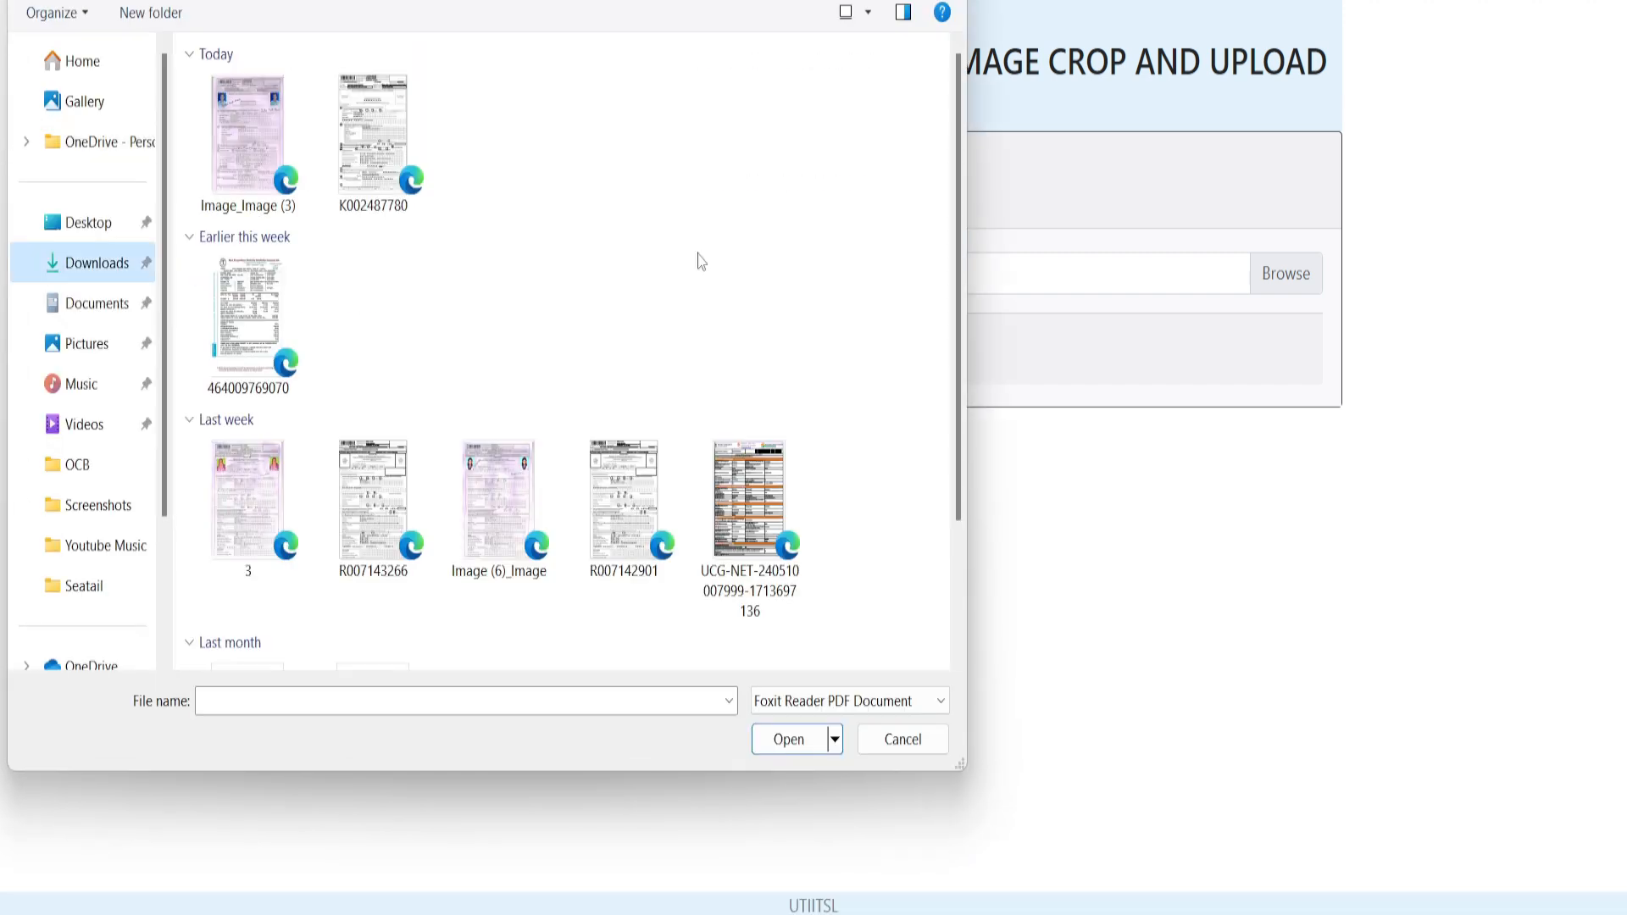
{"action": "left_click", "coordinate": [258, 95]}
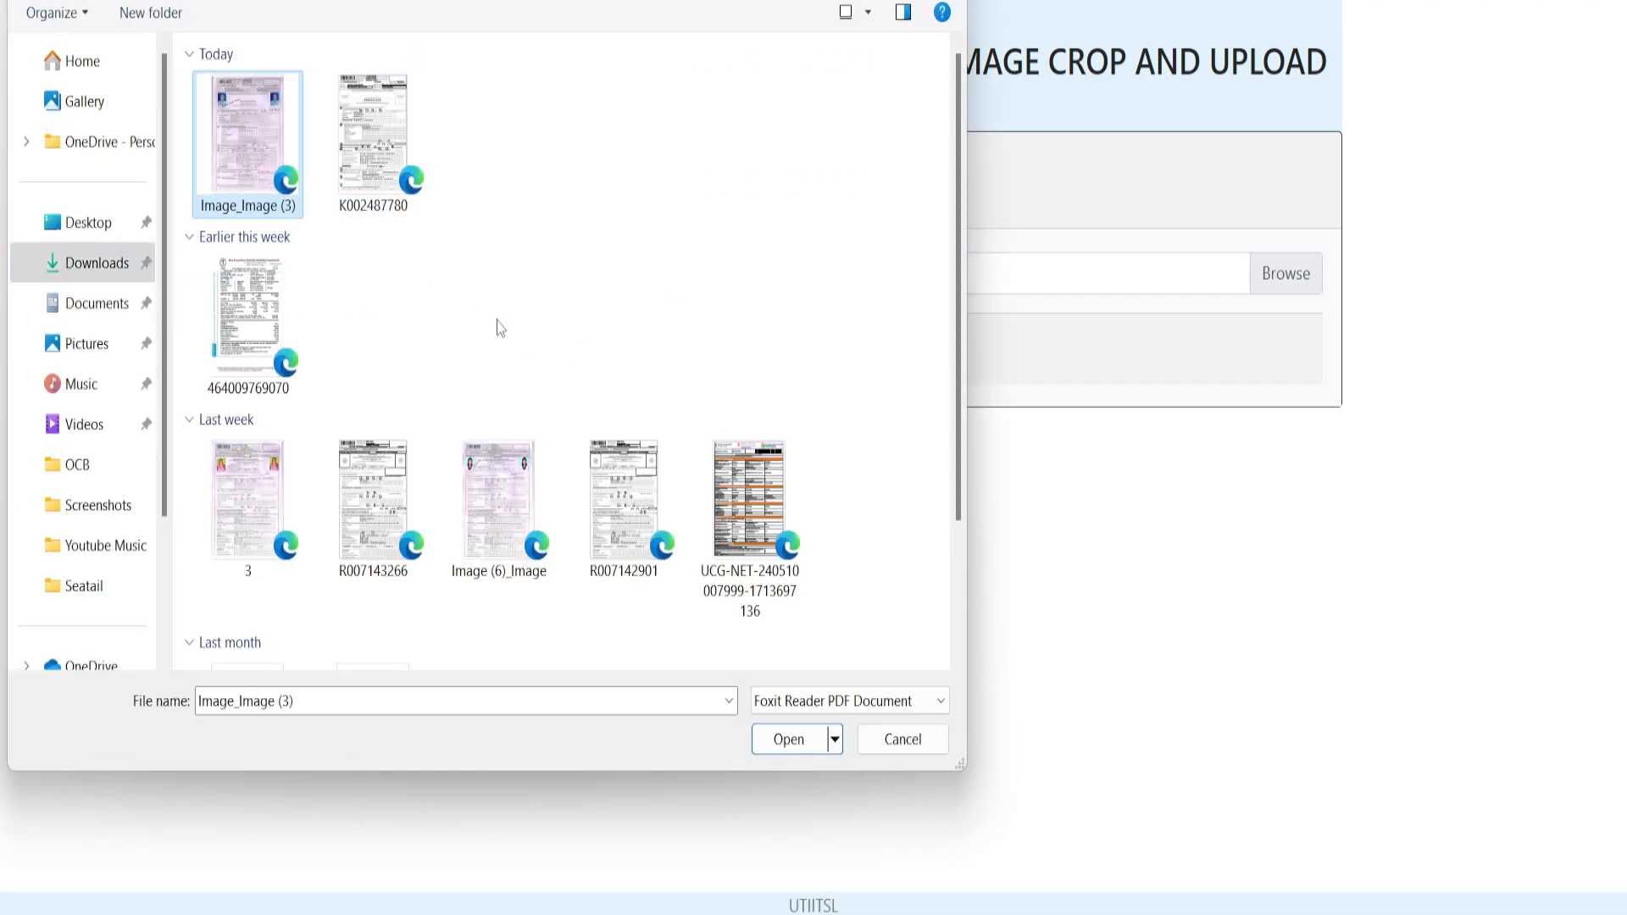
{"action": "left_click", "coordinate": [788, 740]}
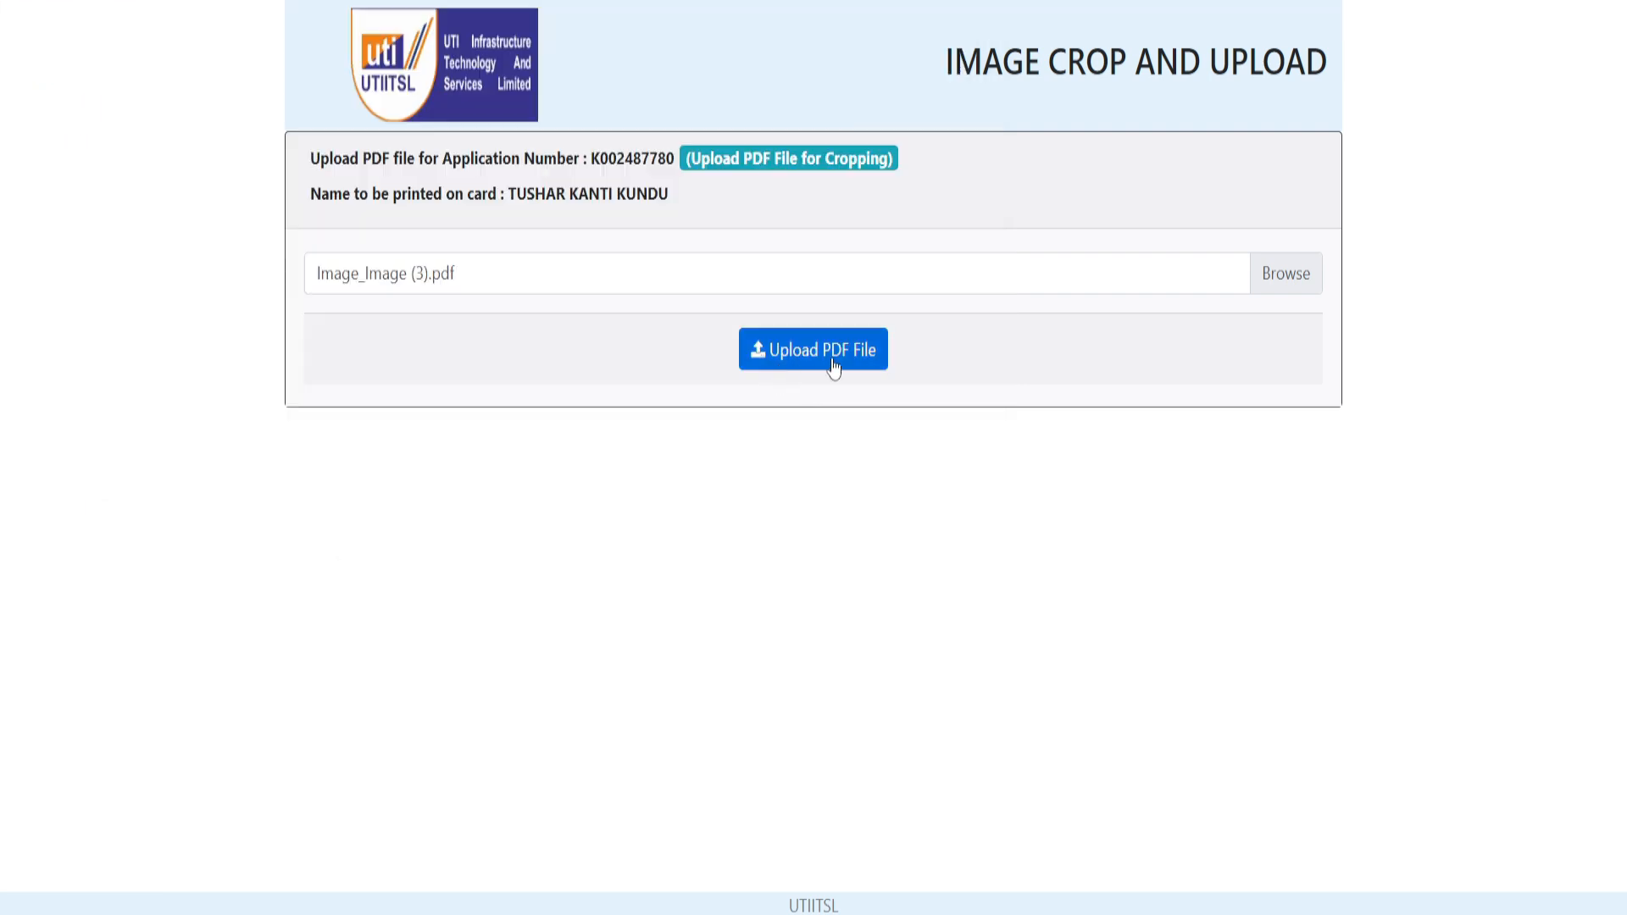
{"action": "left_click", "coordinate": [834, 367]}
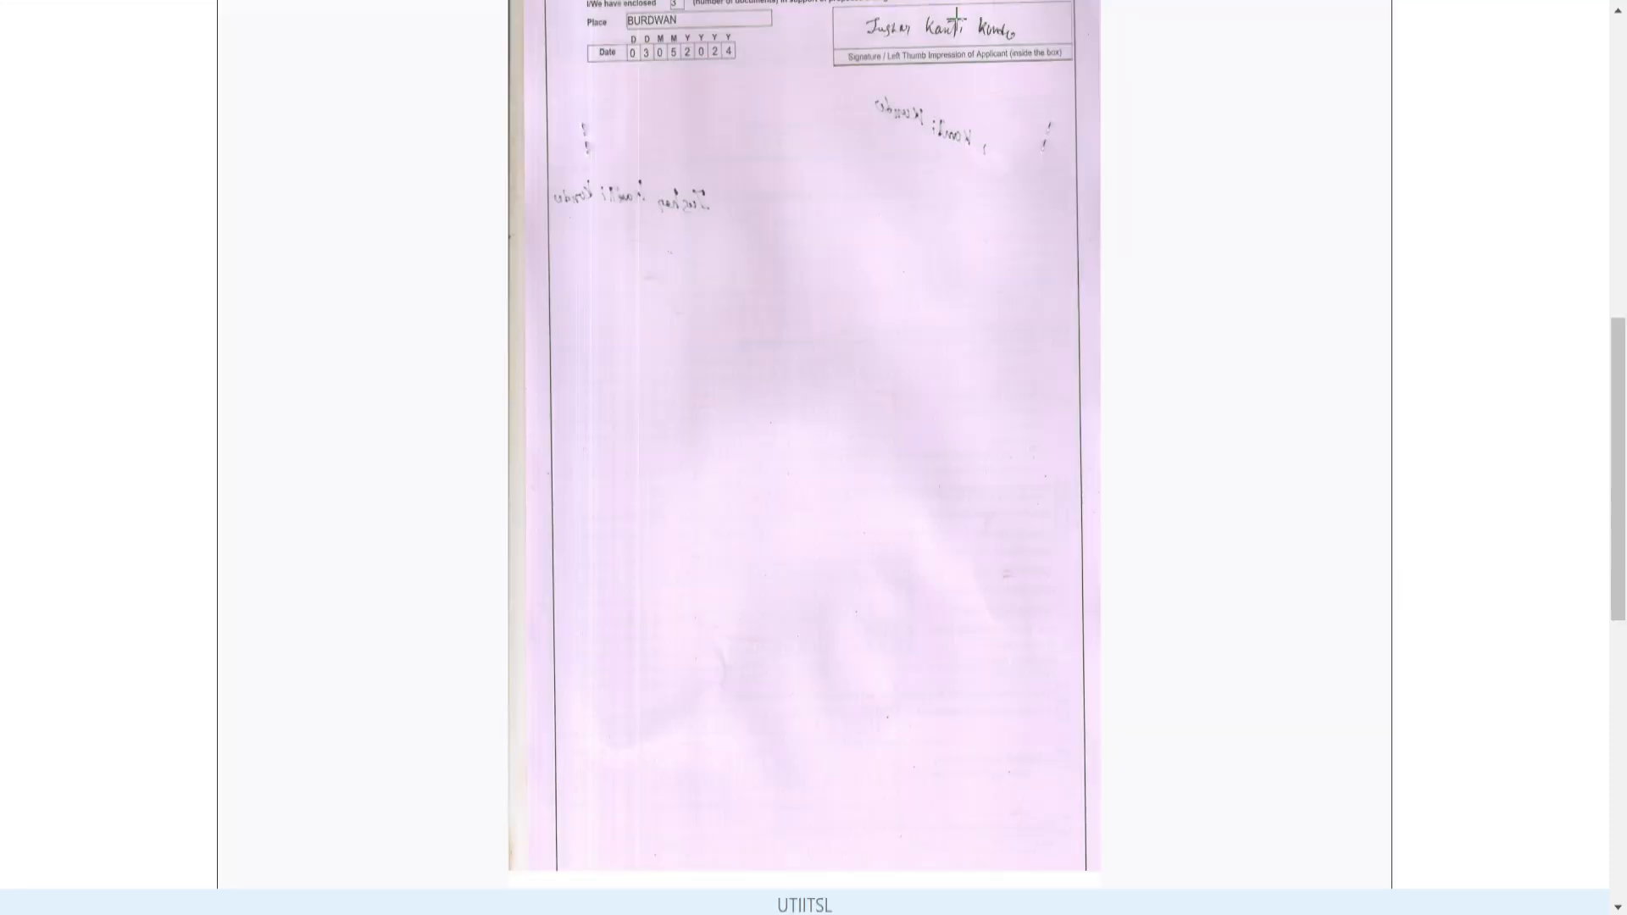
- Crop the signature from the scanned page, place it in the Signature box, and upload
{"action": "left_click_drag", "start_coordinate": [852, 9], "coordinate": [1045, 59]}
{"action": "scroll", "coordinate": [795, 803], "scroll_direction": "down", "scroll_amount": 3}
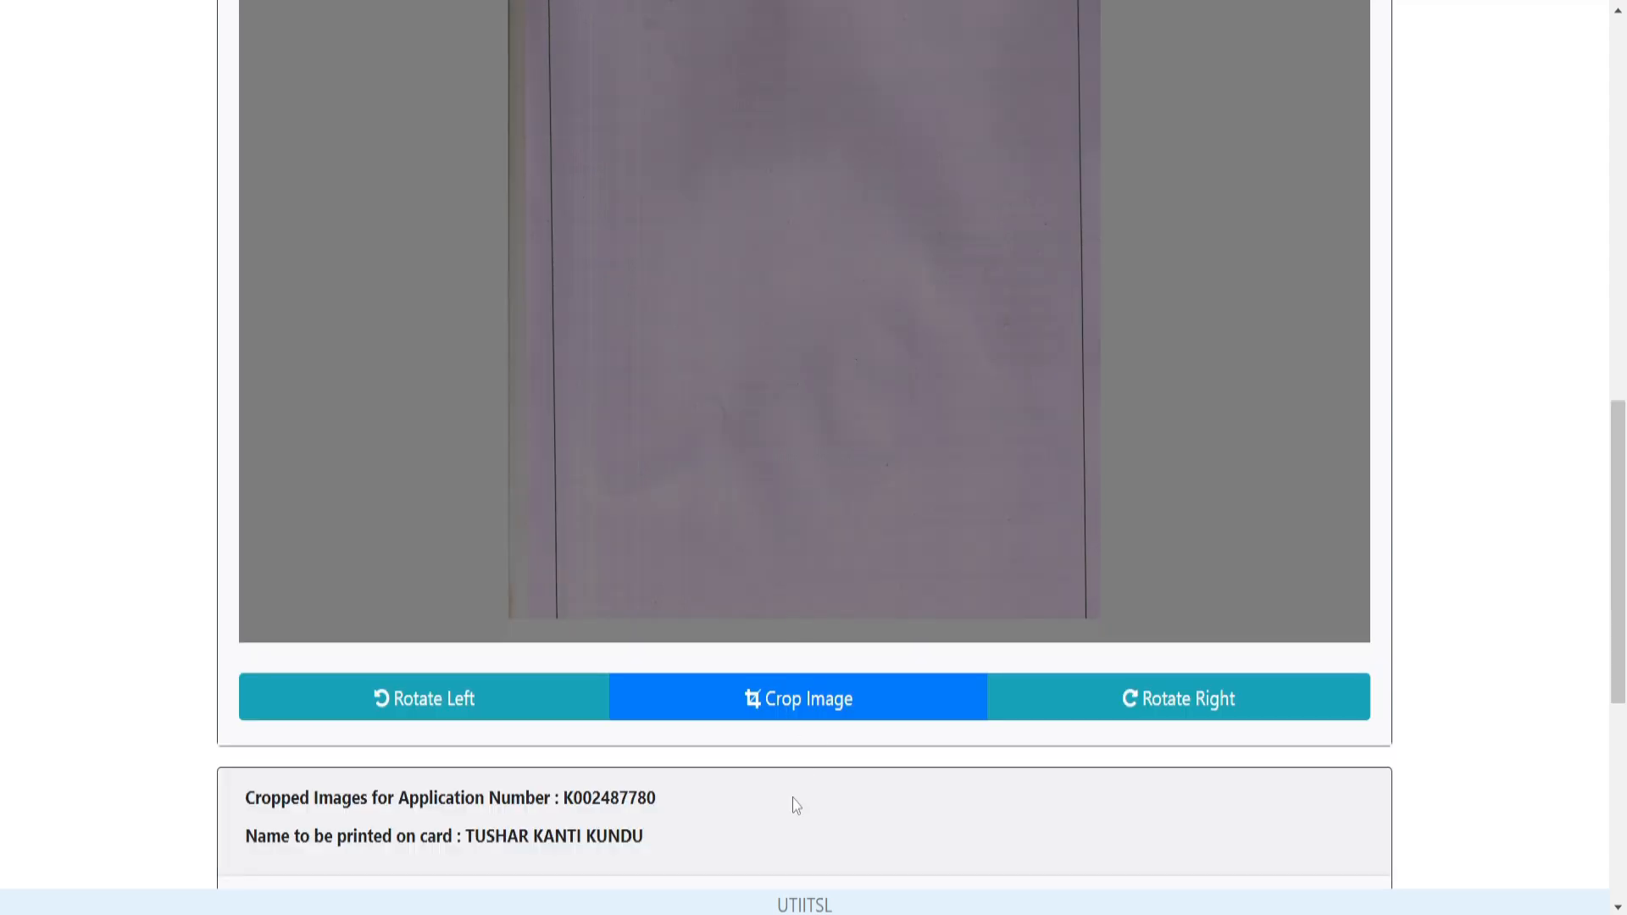
{"action": "left_click", "coordinate": [812, 712]}
{"action": "key", "text": "ctrl+minus"}
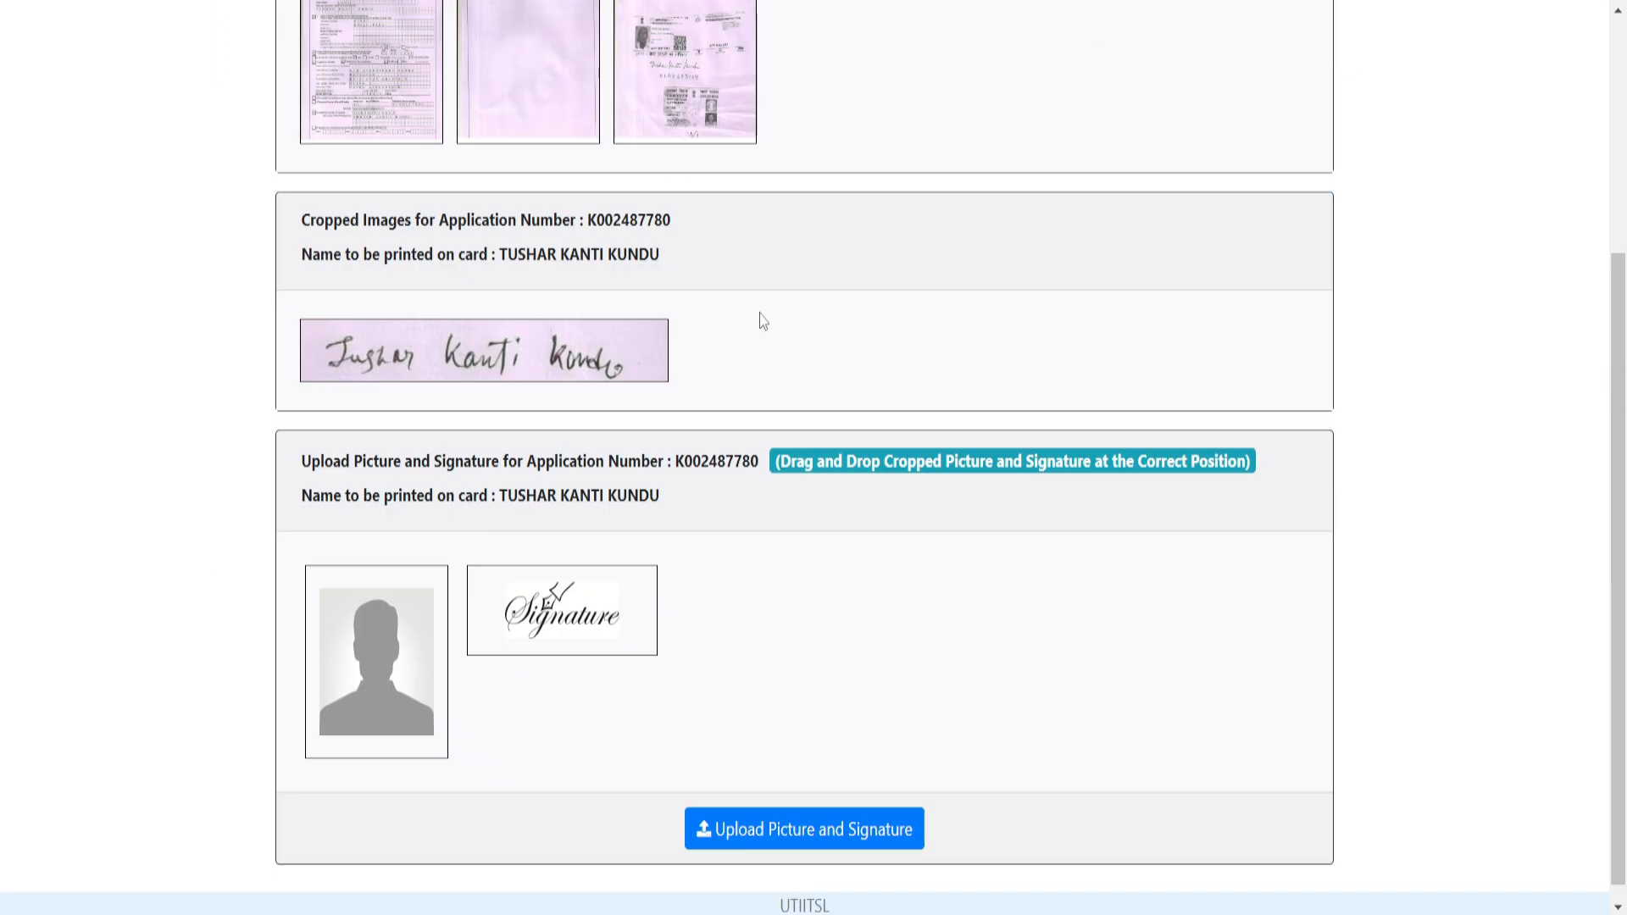
{"action": "mouse_move", "coordinate": [411, 365]}
{"action": "left_mouse_down"}
{"action": "mouse_move", "coordinate": [465, 371]}
{"action": "mouse_move", "coordinate": [572, 615]}
{"action": "mouse_move", "coordinate": [557, 631]}
{"action": "left_mouse_up"}
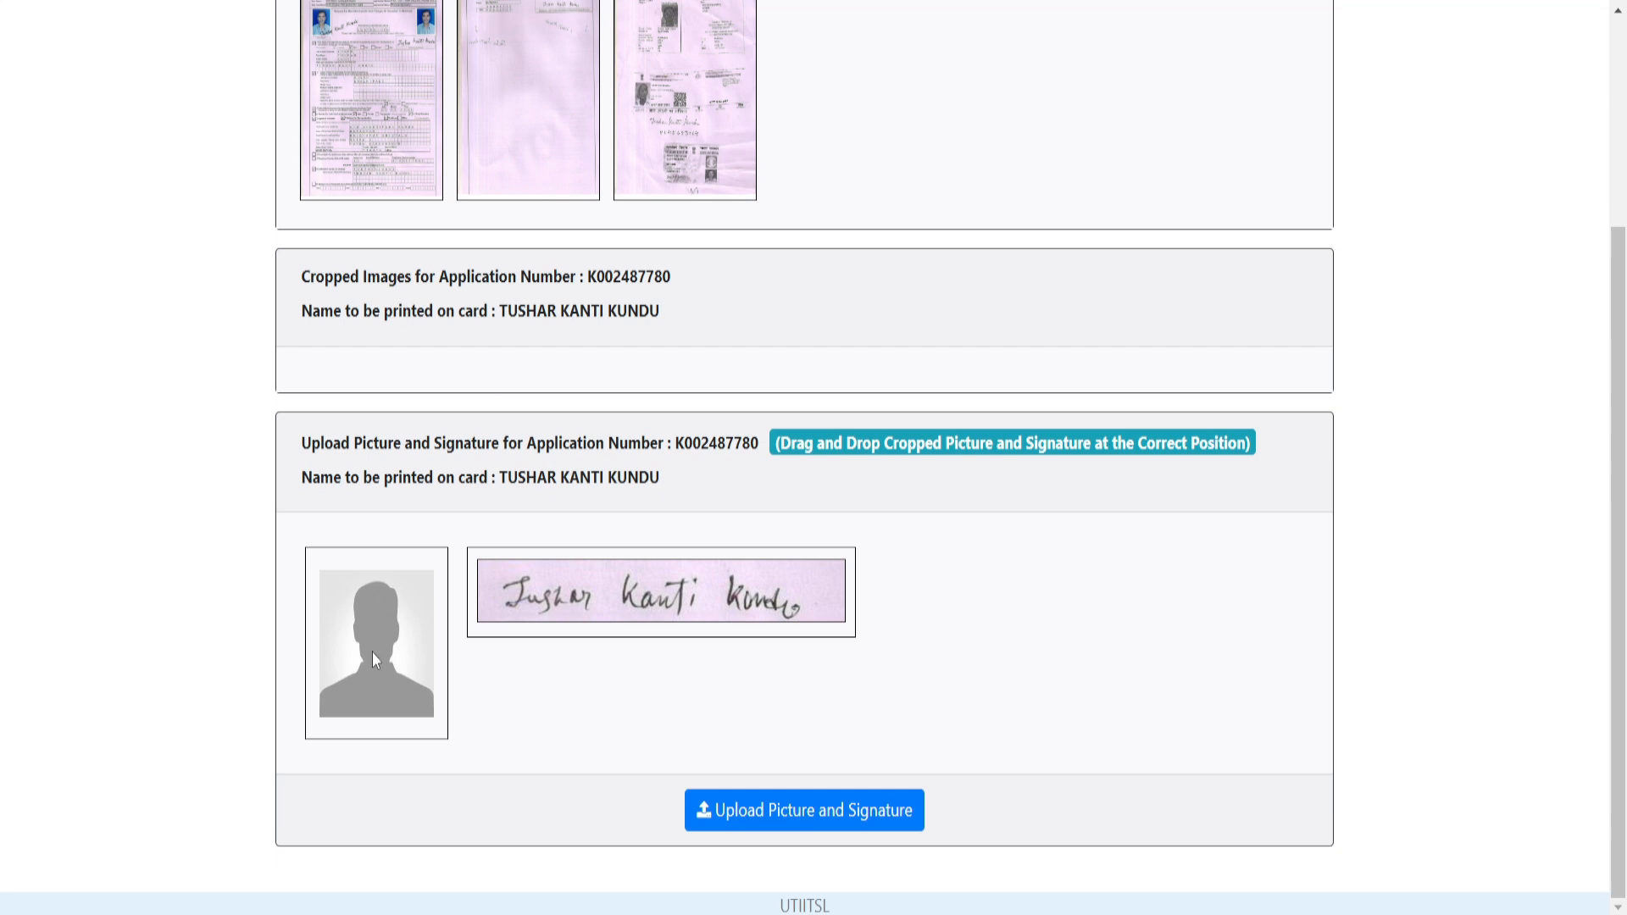
{"action": "left_click", "coordinate": [865, 816]}
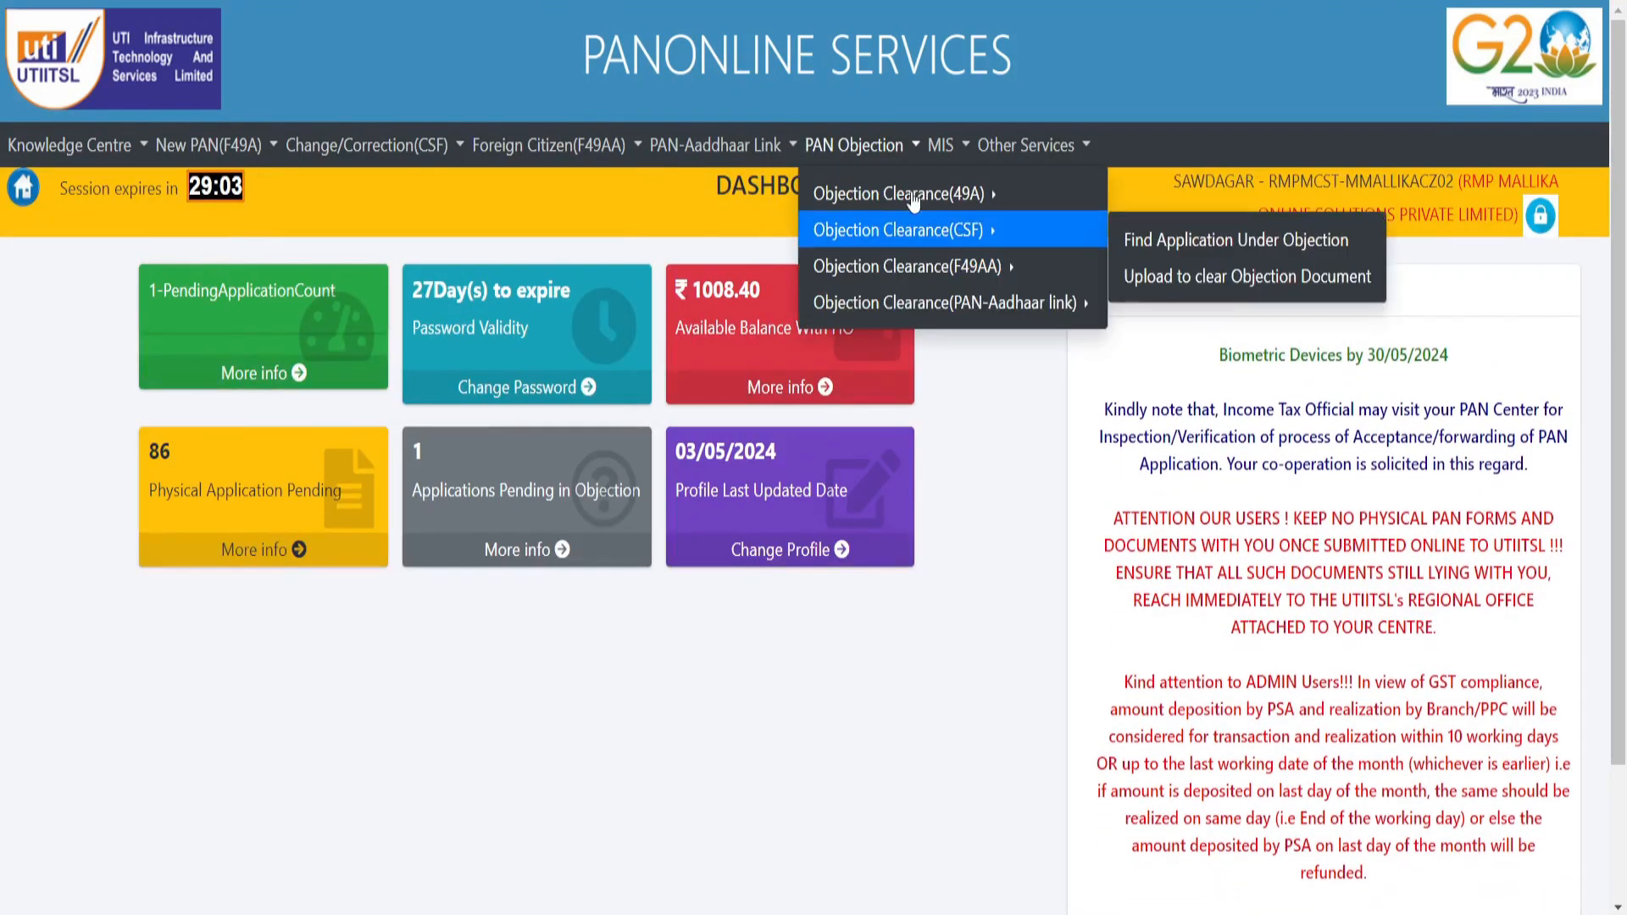
- Show the MIS menu with its Track Application status option
{"action": "mouse_move", "coordinate": [968, 151]}
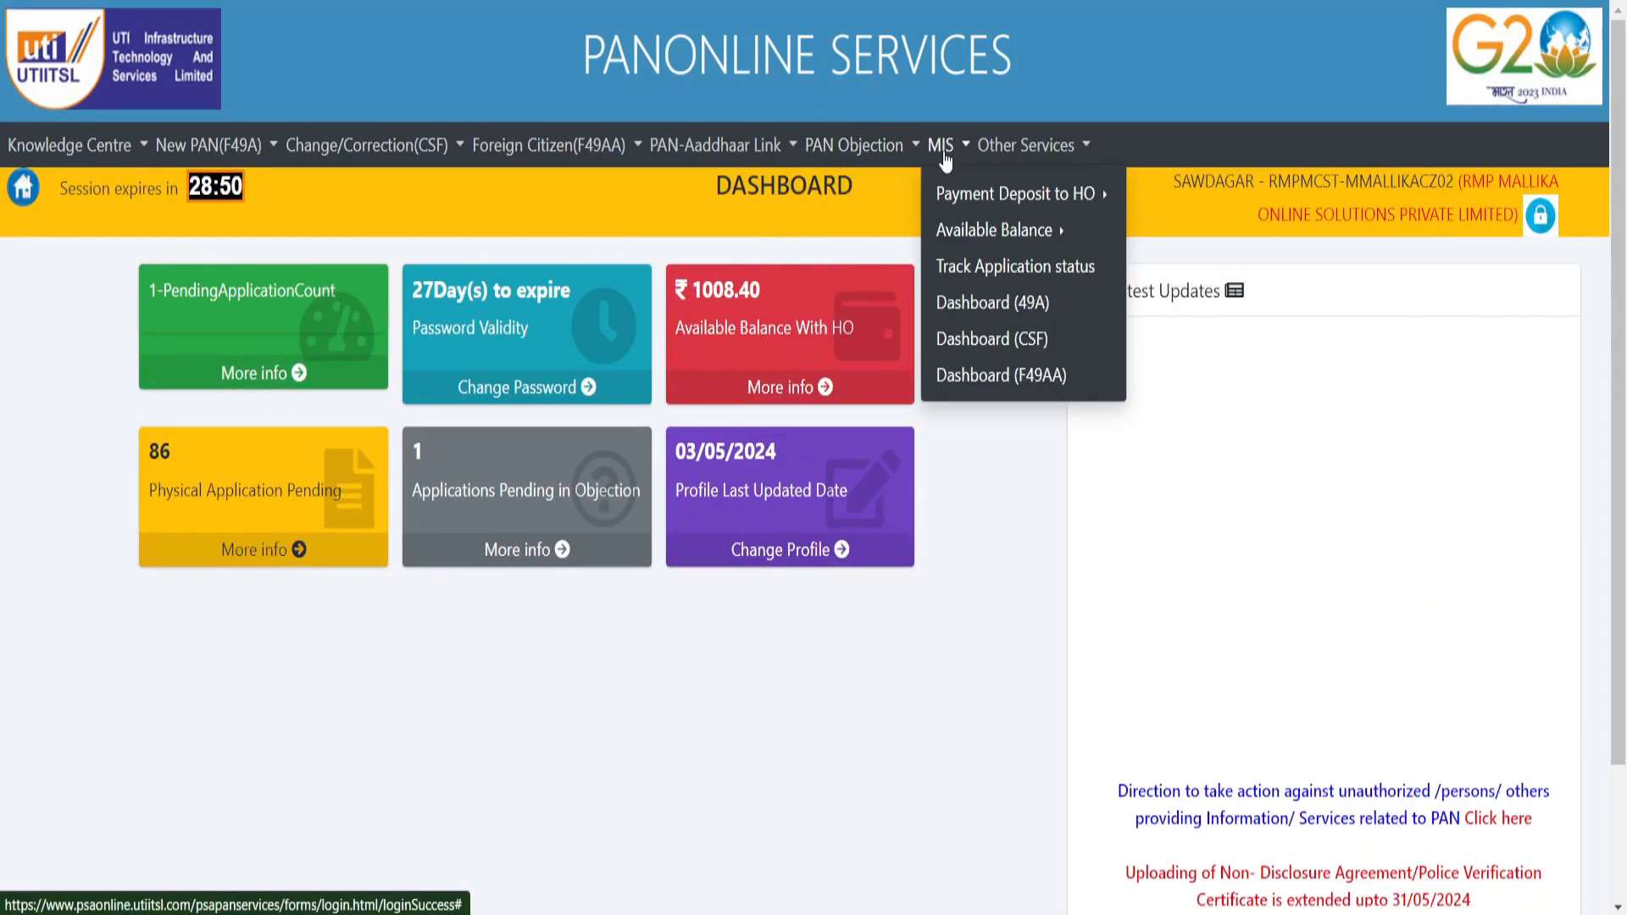